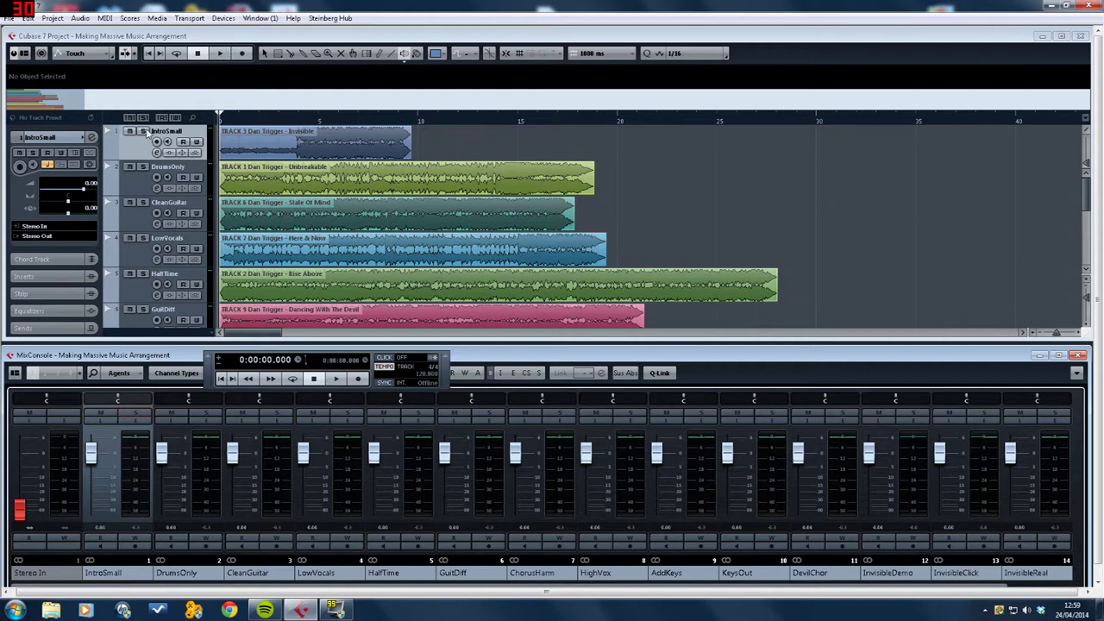
Step: Solo the IntroSmall track in the Project window
{"action": "left_click", "coordinate": [143, 131]}
Step: Play IntroSmall alone, stop, return to zero, then unsolo IntroSmall
{"action": "left_click", "coordinate": [336, 379]}
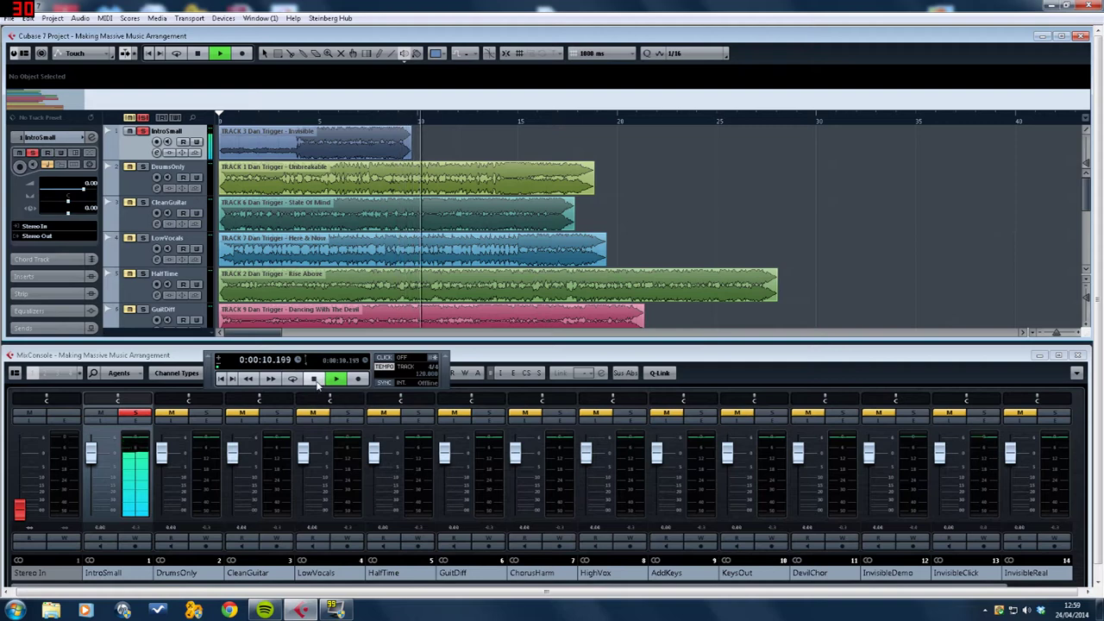
{"action": "left_click", "coordinate": [314, 381]}
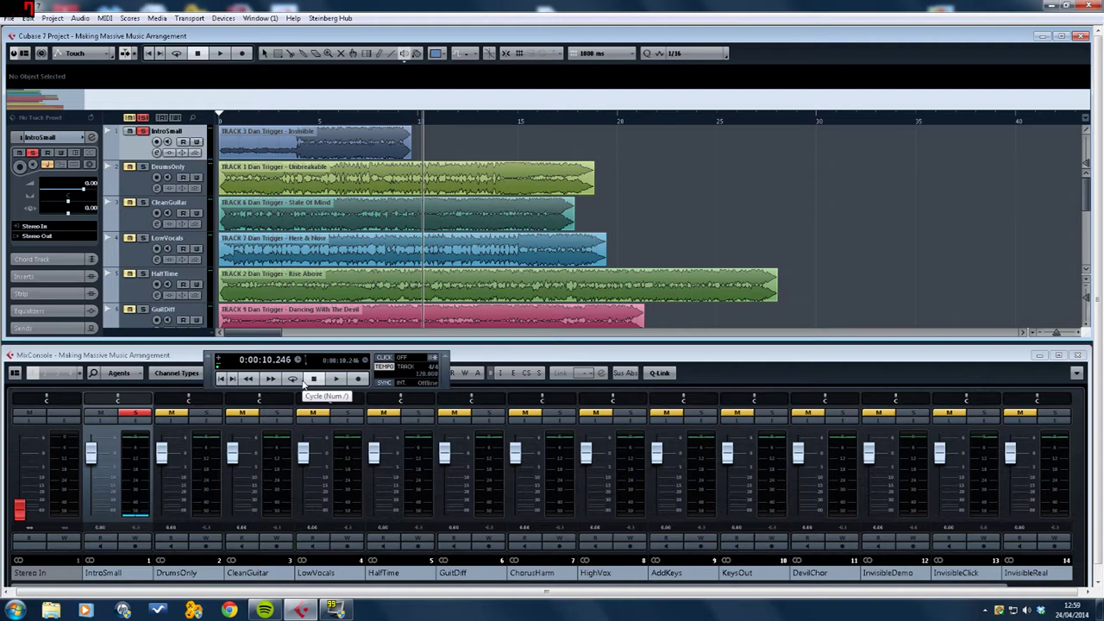
{"action": "left_click", "coordinate": [221, 380]}
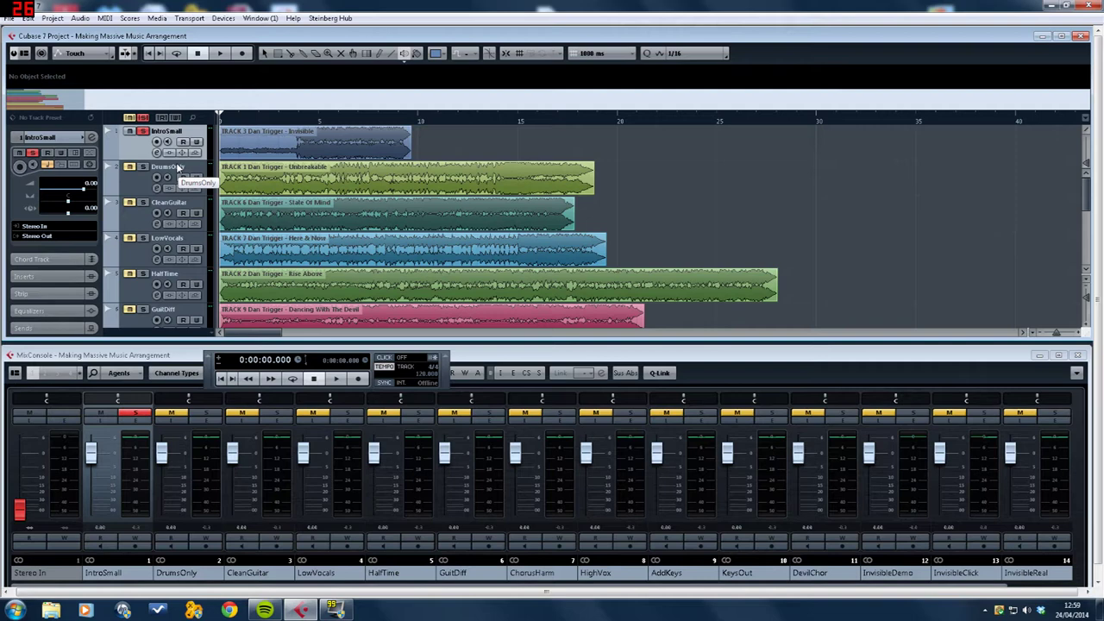
{"action": "left_click", "coordinate": [143, 132]}
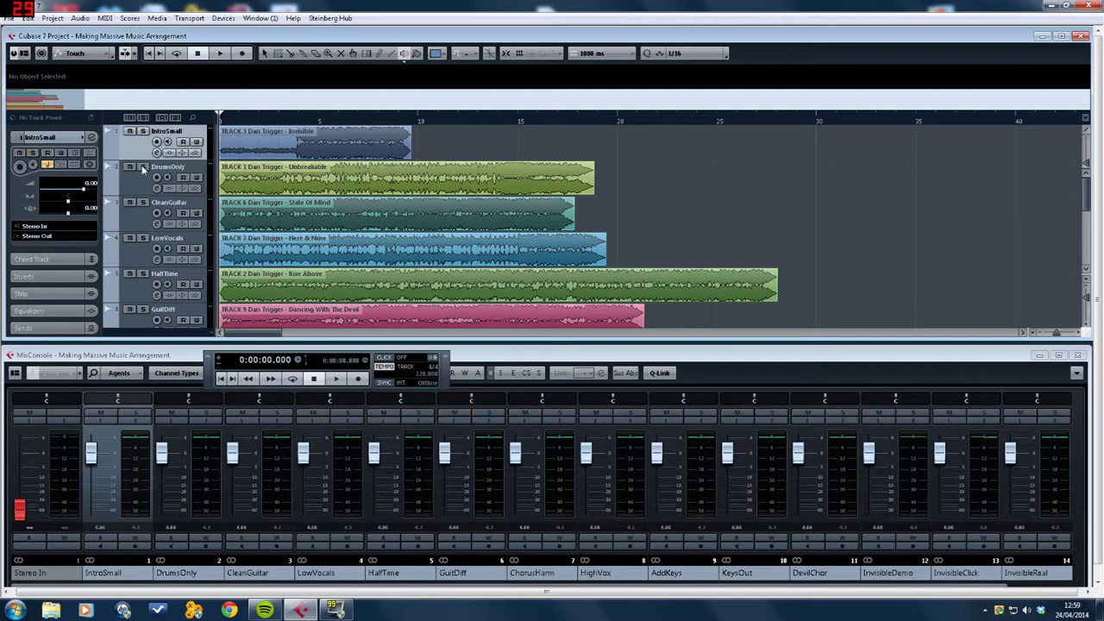
Step: Solo DrumsOnly and play it alone, stopping around 19.6 seconds
{"action": "left_click", "coordinate": [144, 167]}
{"action": "left_click", "coordinate": [337, 380]}
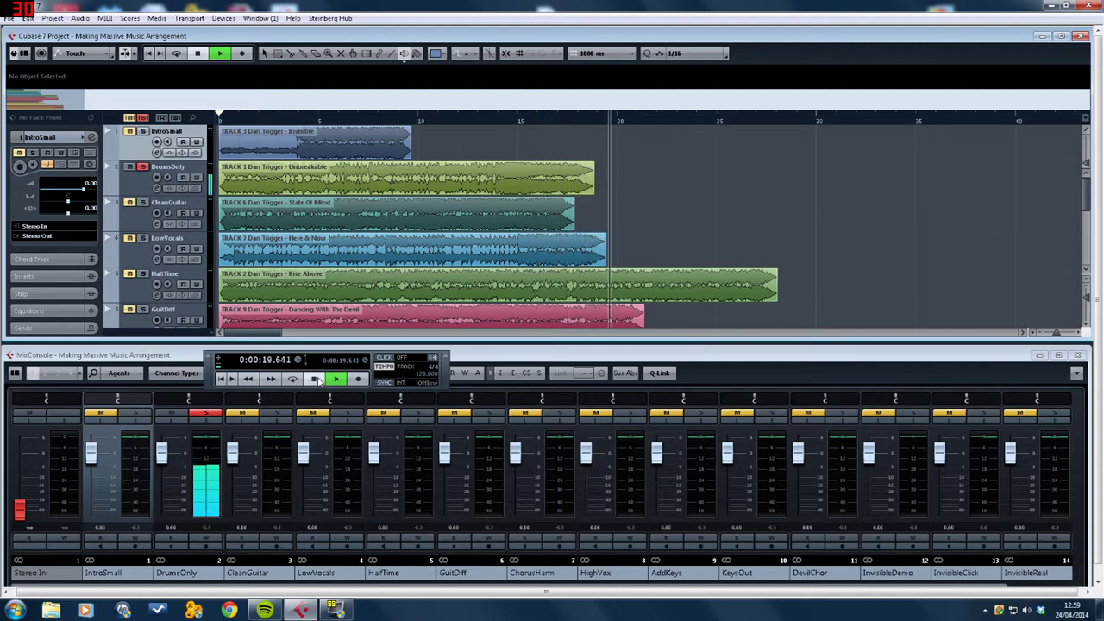
{"action": "left_click", "coordinate": [316, 379]}
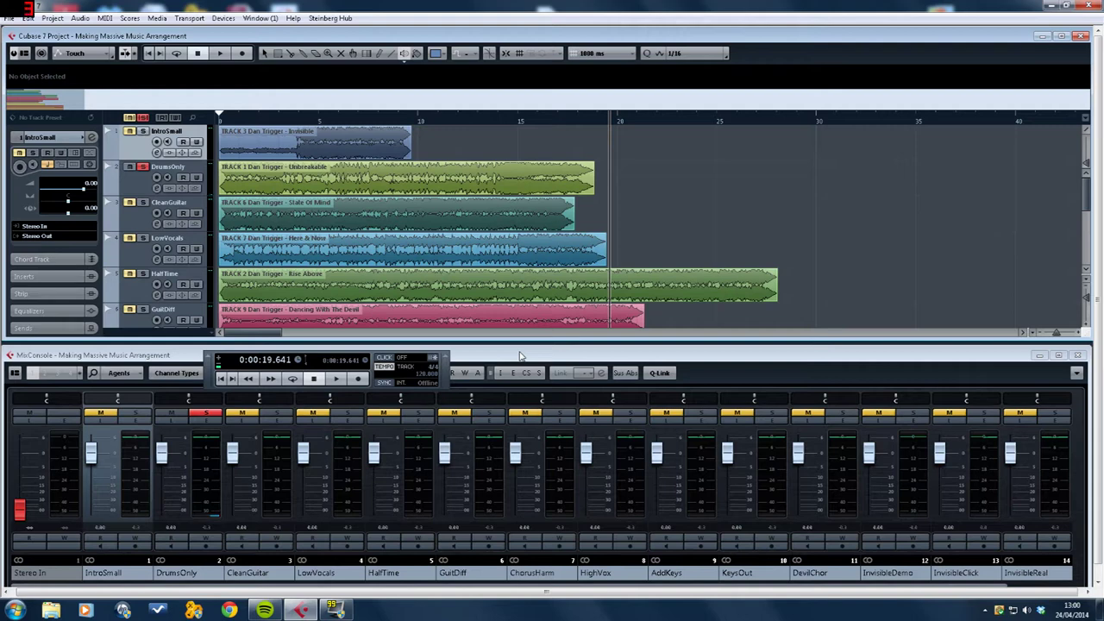
Step: Solo CleanGuitar instead of DrumsOnly, disarm its recording, and play from zero to about 18.97 seconds
{"action": "left_click", "coordinate": [179, 202]}
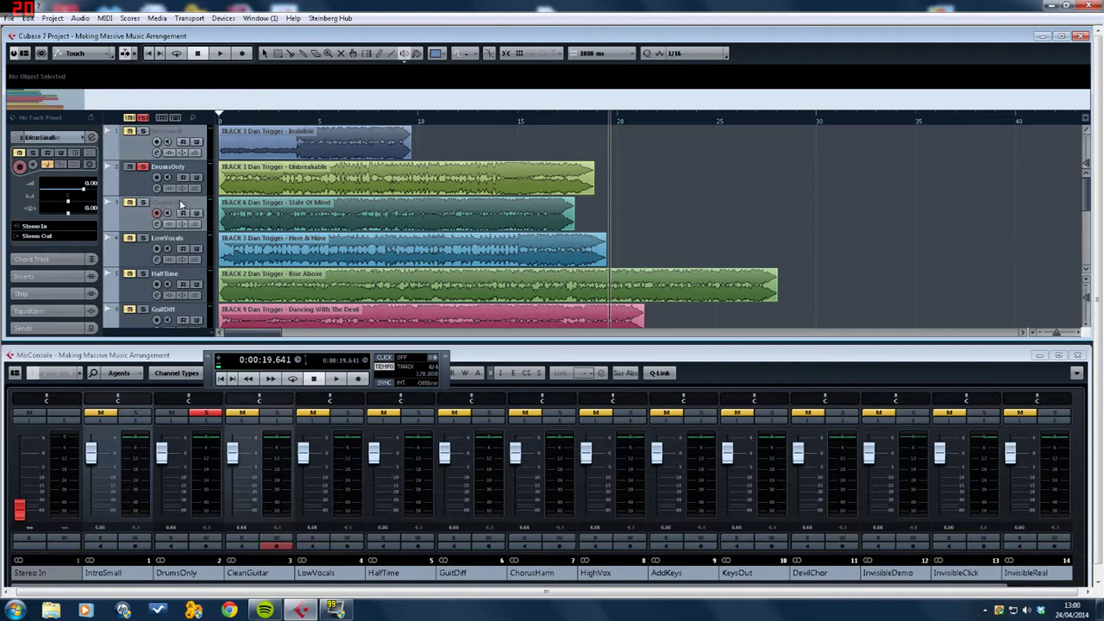
{"action": "left_click", "coordinate": [144, 202]}
{"action": "left_click", "coordinate": [144, 169]}
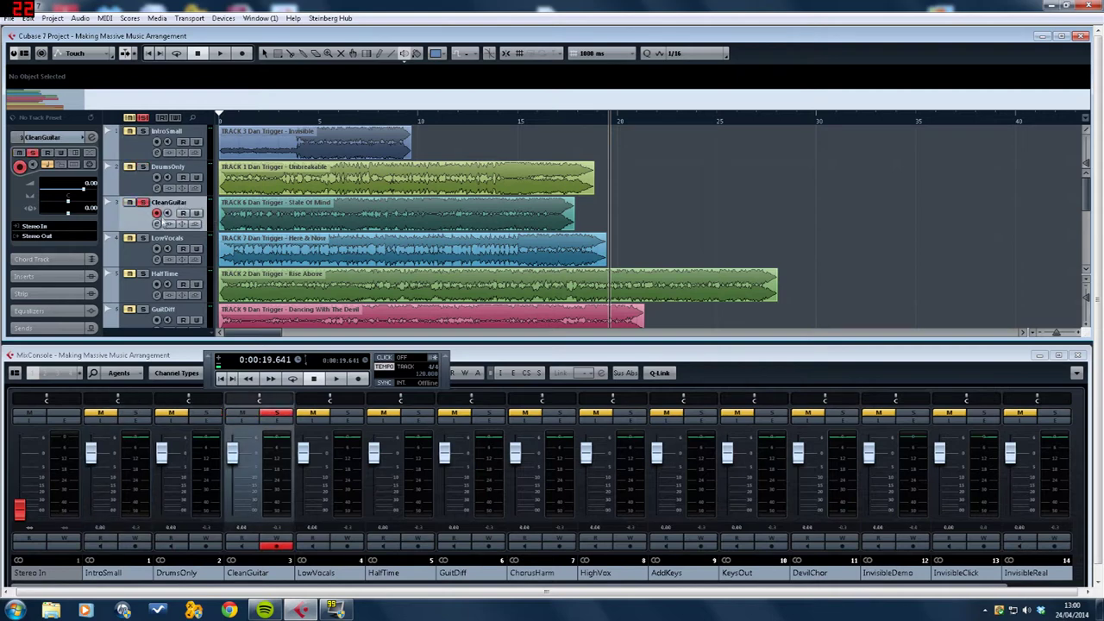
{"action": "left_click", "coordinate": [157, 213]}
{"action": "left_click", "coordinate": [221, 380]}
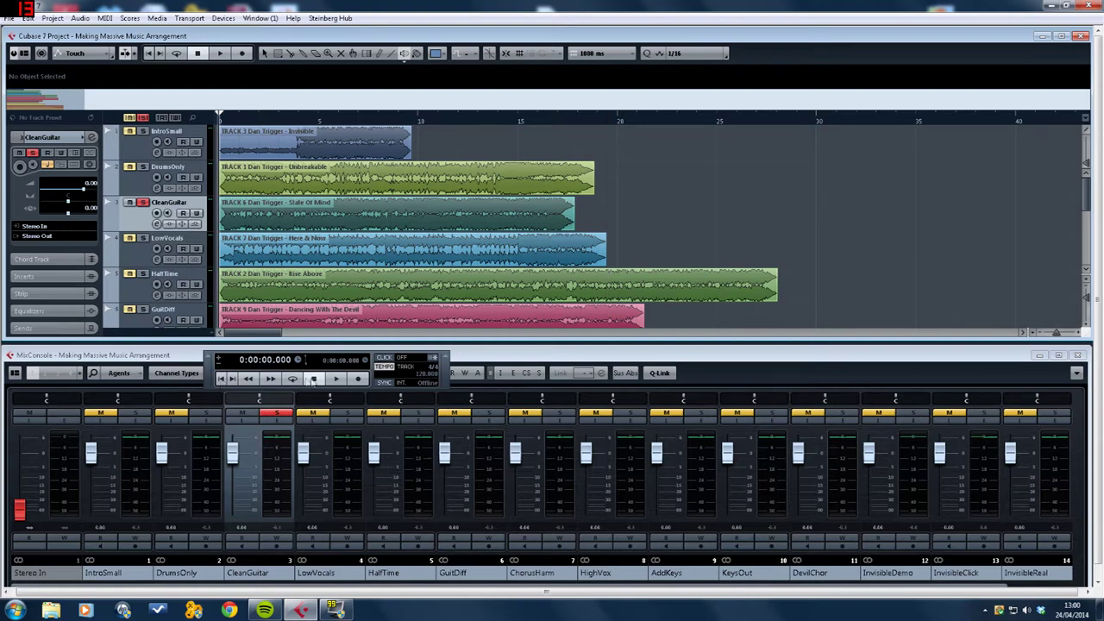
{"action": "left_click", "coordinate": [338, 380]}
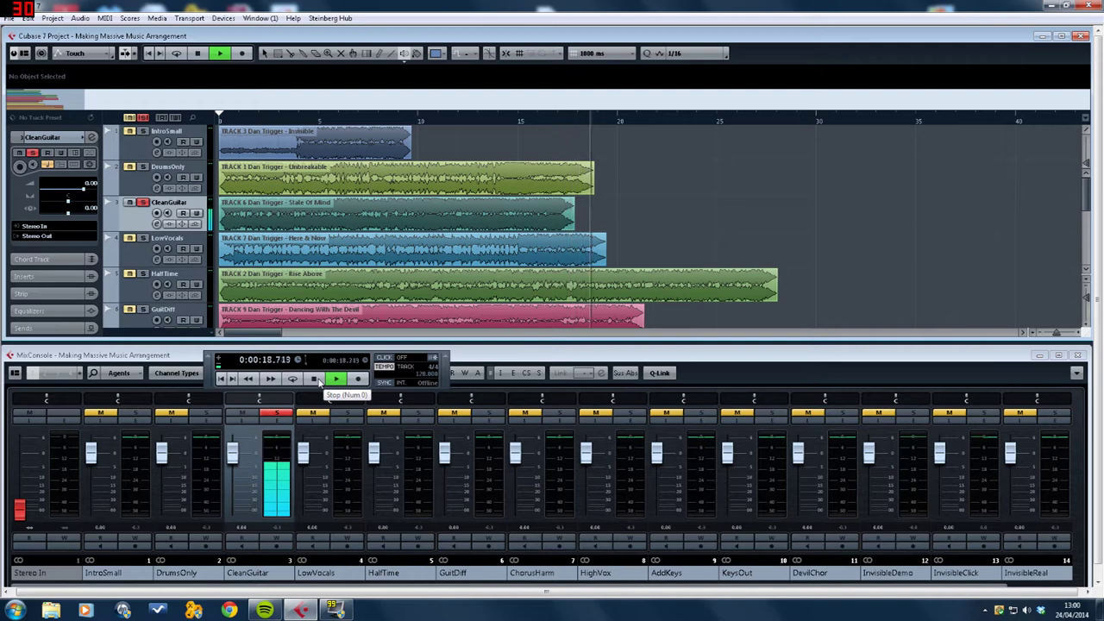
{"action": "left_click", "coordinate": [319, 381]}
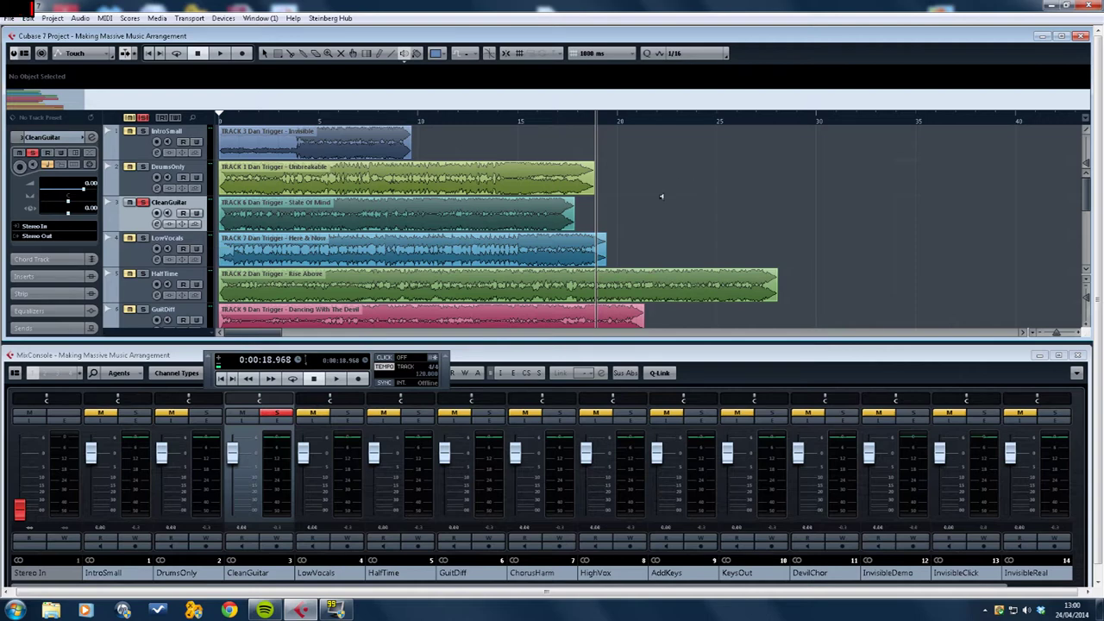
Step: Solo LowVocals, unsolo CleanGuitar, and play from zero until about 20.56 seconds
{"action": "left_click", "coordinate": [142, 238]}
{"action": "left_click", "coordinate": [142, 203]}
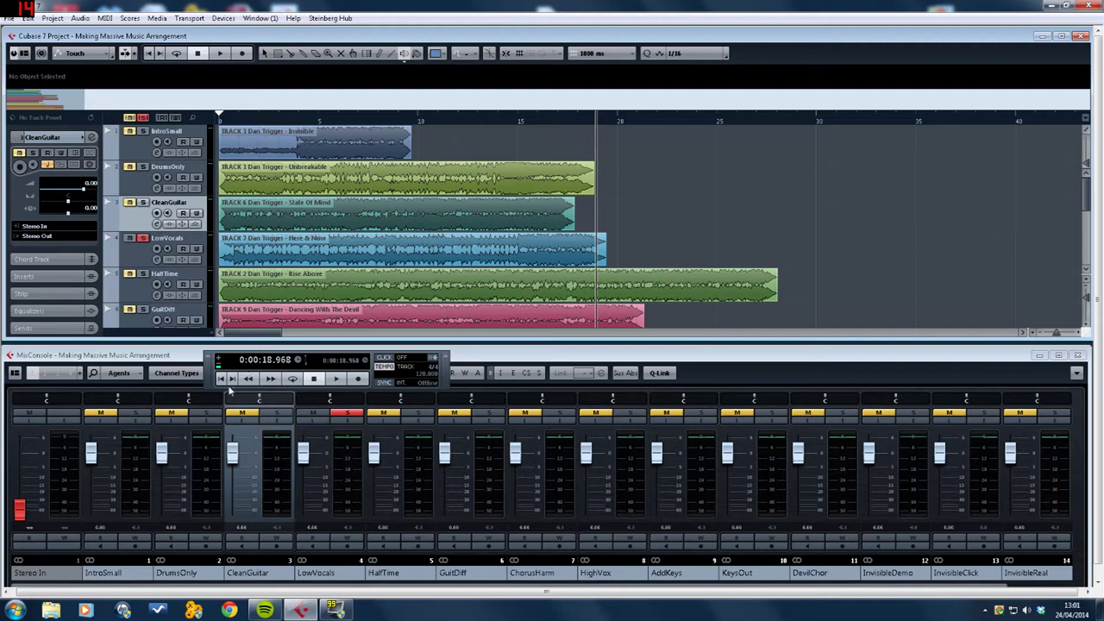
{"action": "left_click", "coordinate": [223, 379]}
{"action": "left_click", "coordinate": [337, 381]}
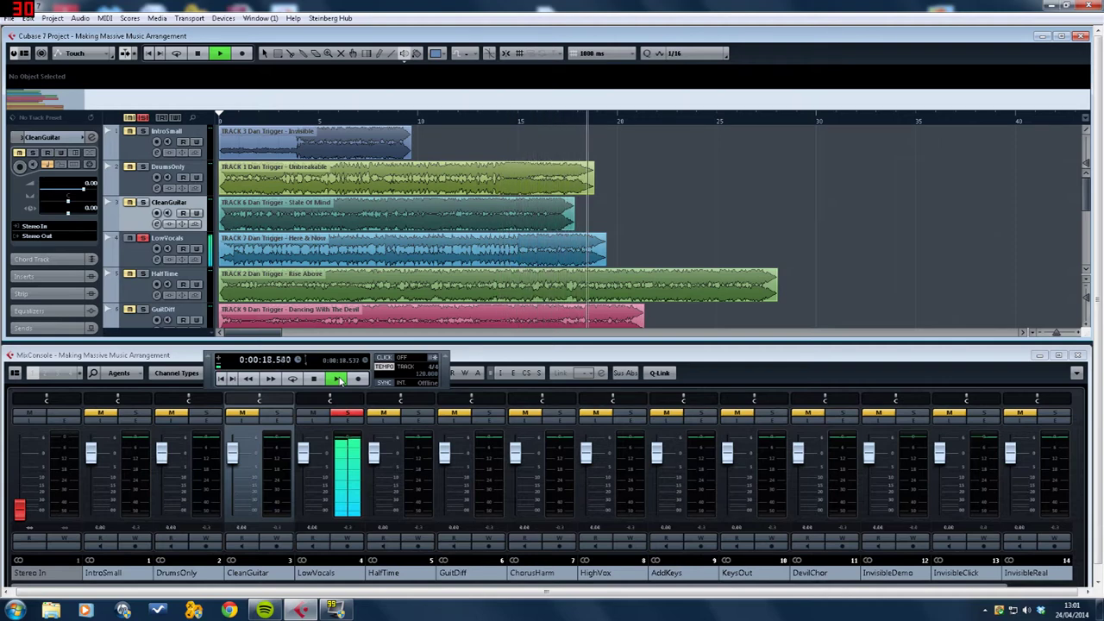
{"action": "left_click", "coordinate": [314, 379]}
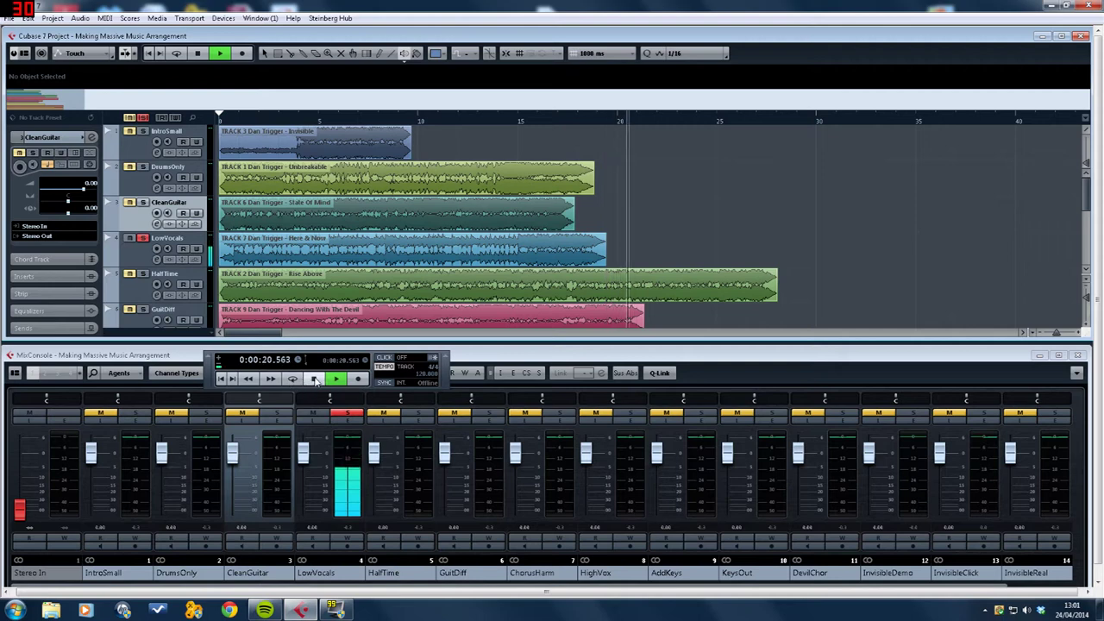
Step: Solo HalfTime, unsolo LowVocals, and play from the start to about 28.8 seconds
{"action": "left_click", "coordinate": [142, 273]}
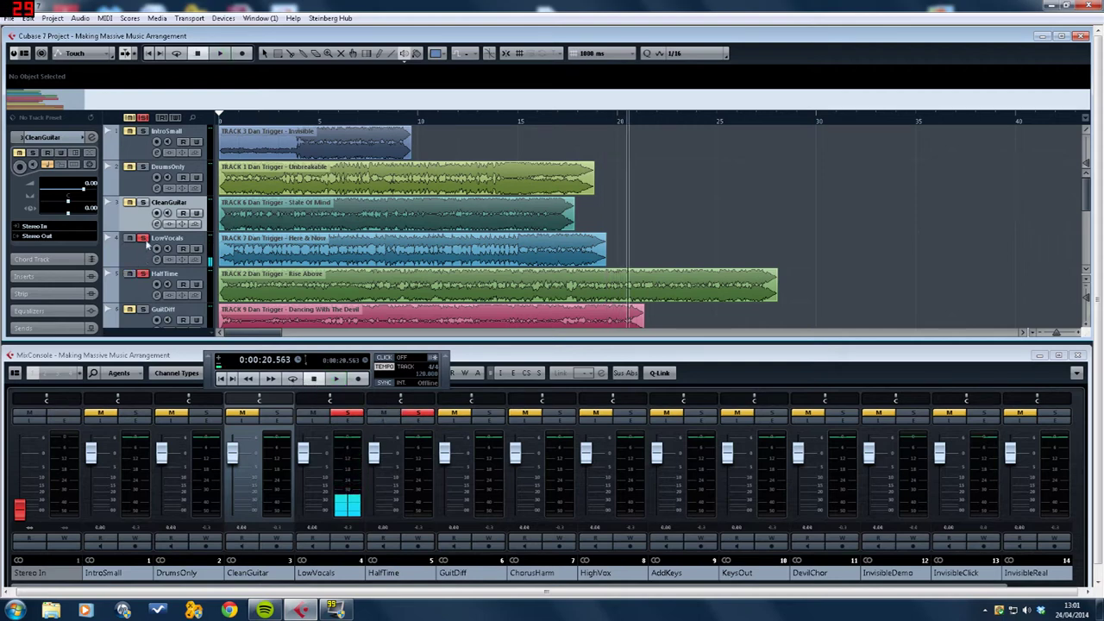
{"action": "left_click", "coordinate": [143, 238]}
{"action": "left_click", "coordinate": [223, 379]}
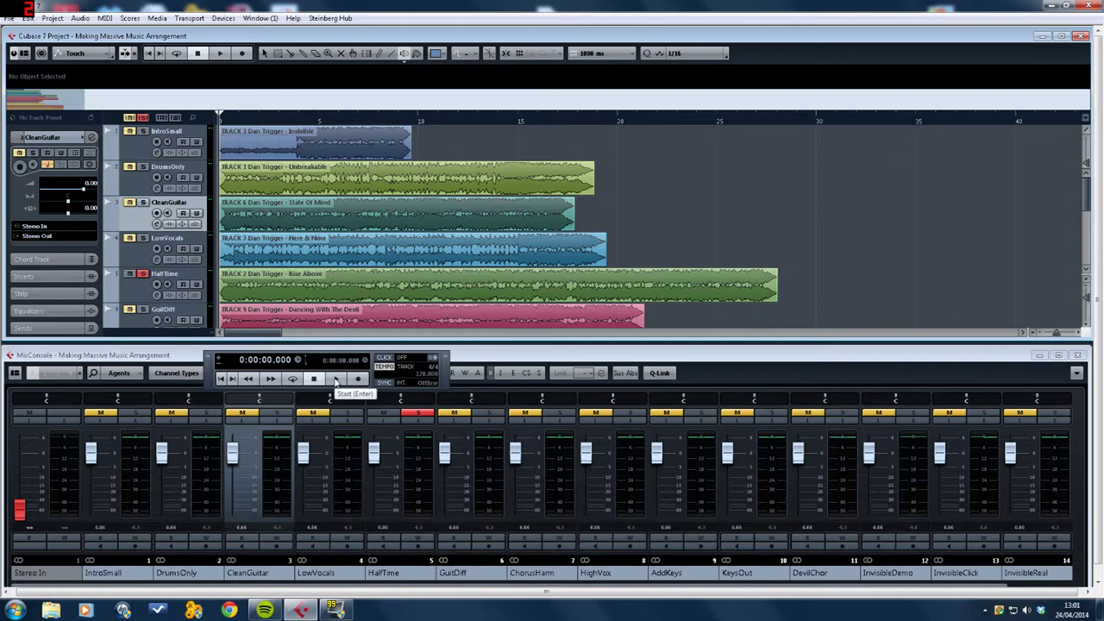
{"action": "left_click", "coordinate": [336, 378]}
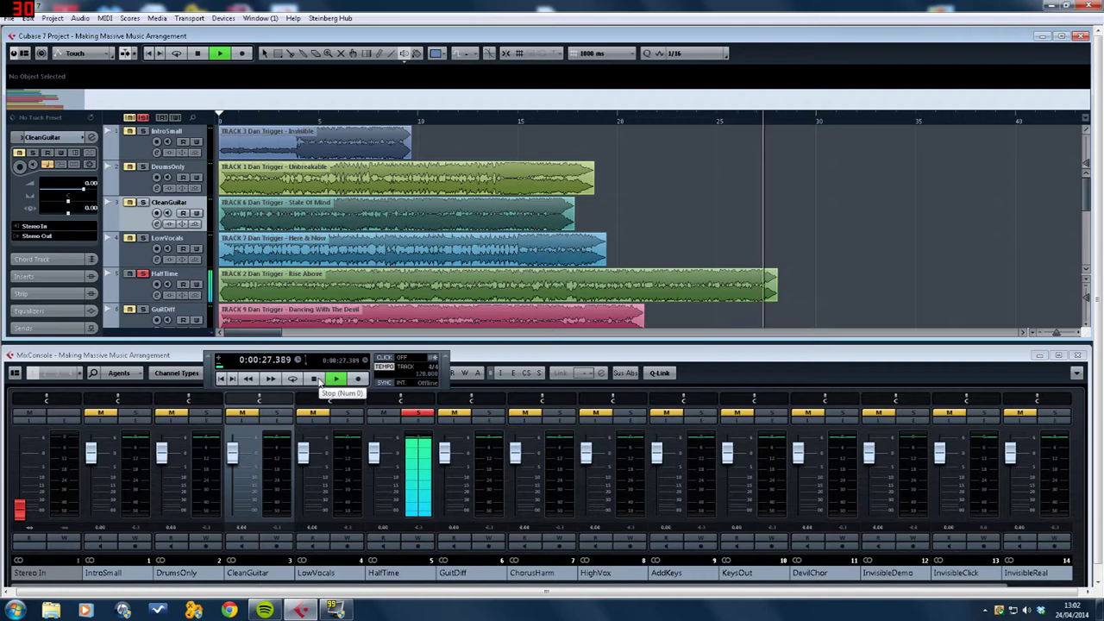
{"action": "left_click", "coordinate": [315, 380]}
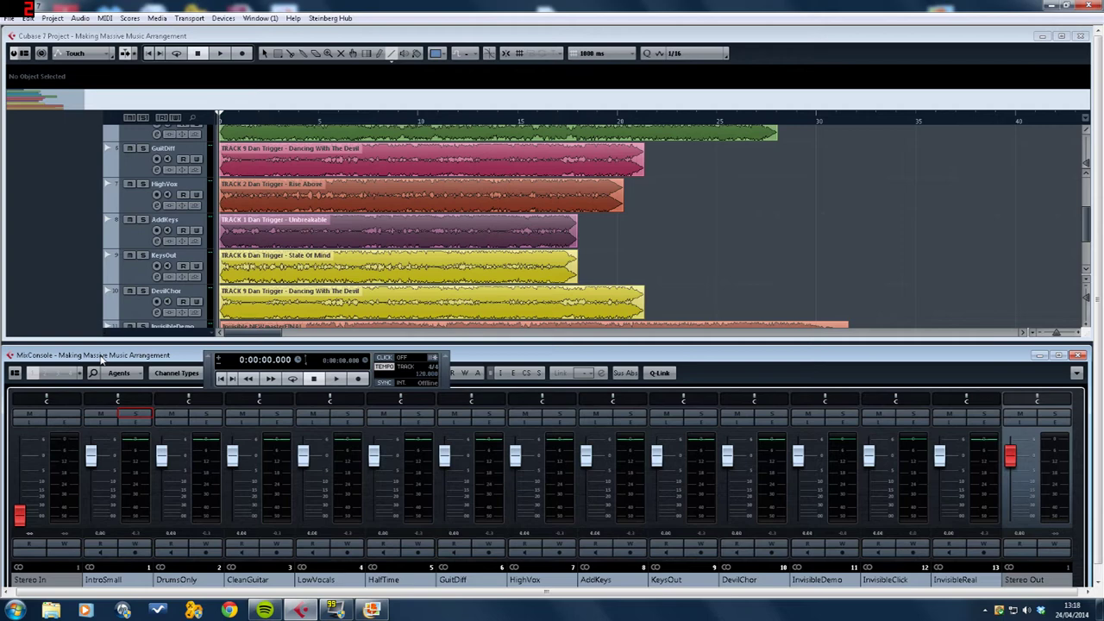
Step: Solo GuitDiff, play it until about 22.4 seconds, stop, and return to zero
{"action": "left_click", "coordinate": [144, 151]}
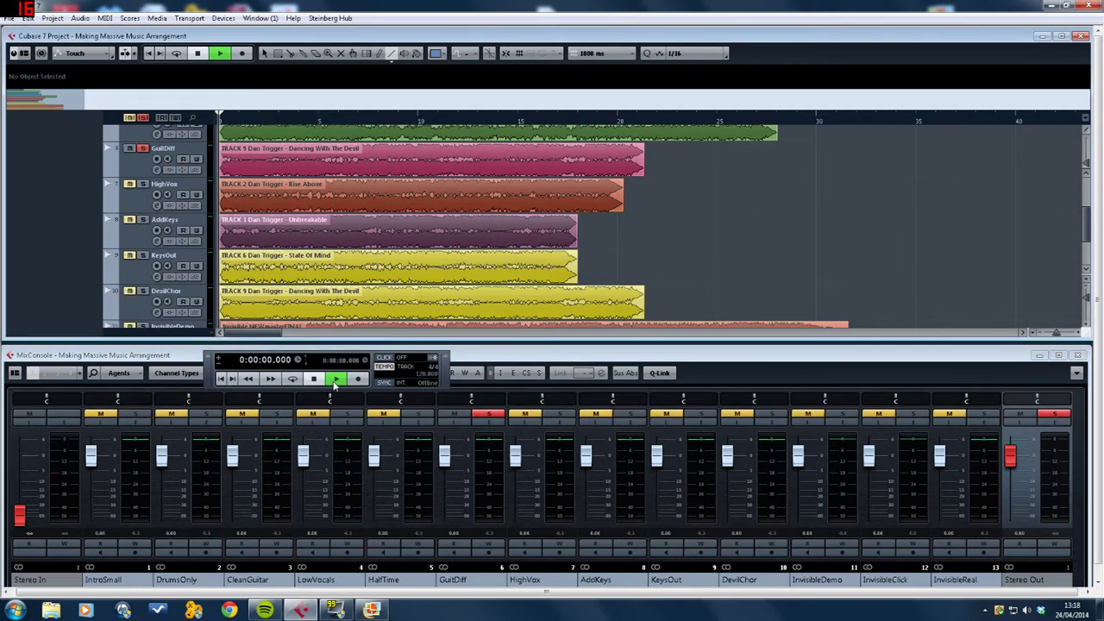
{"action": "left_click", "coordinate": [335, 386]}
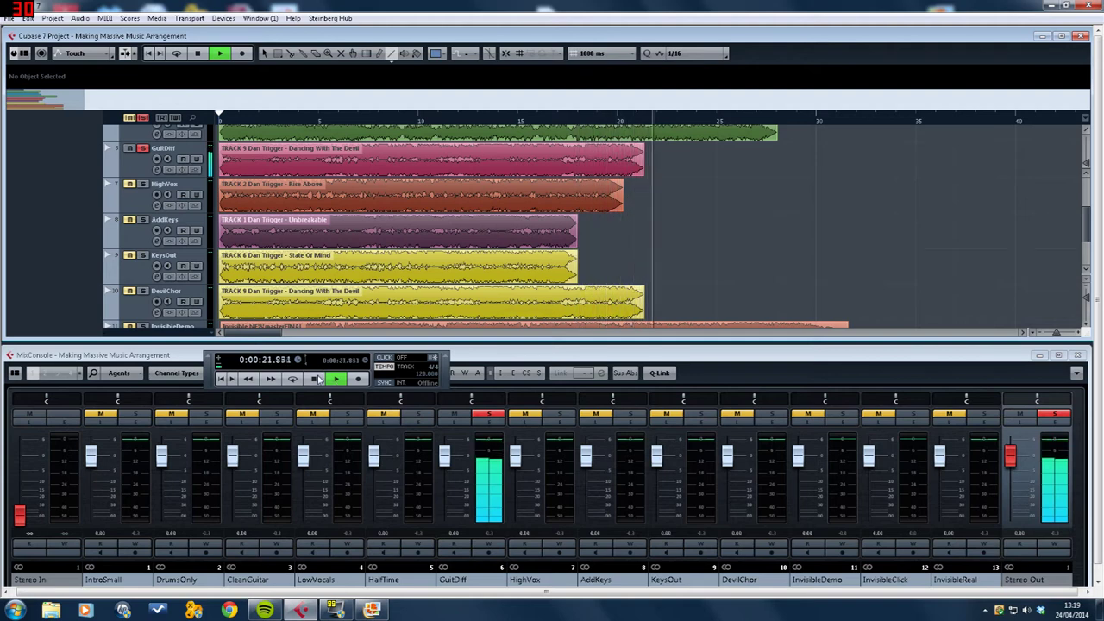
{"action": "left_click", "coordinate": [316, 379]}
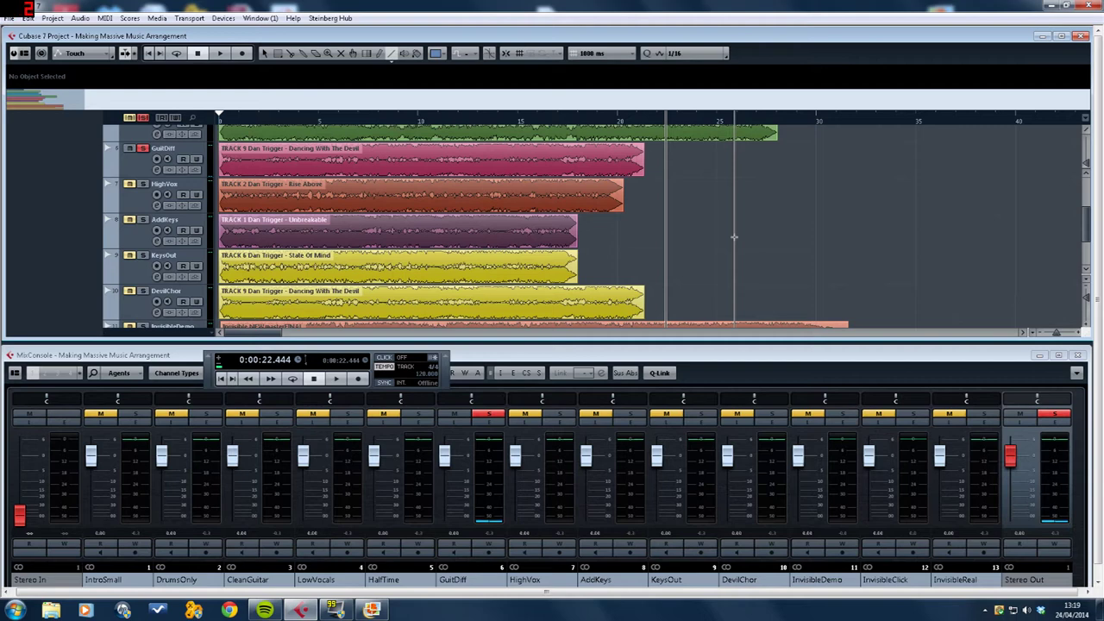
{"action": "left_click", "coordinate": [221, 379]}
Step: Solo HighVox, unsolo GuitDiff, and play it until about 21.39 seconds
{"action": "left_click", "coordinate": [144, 184]}
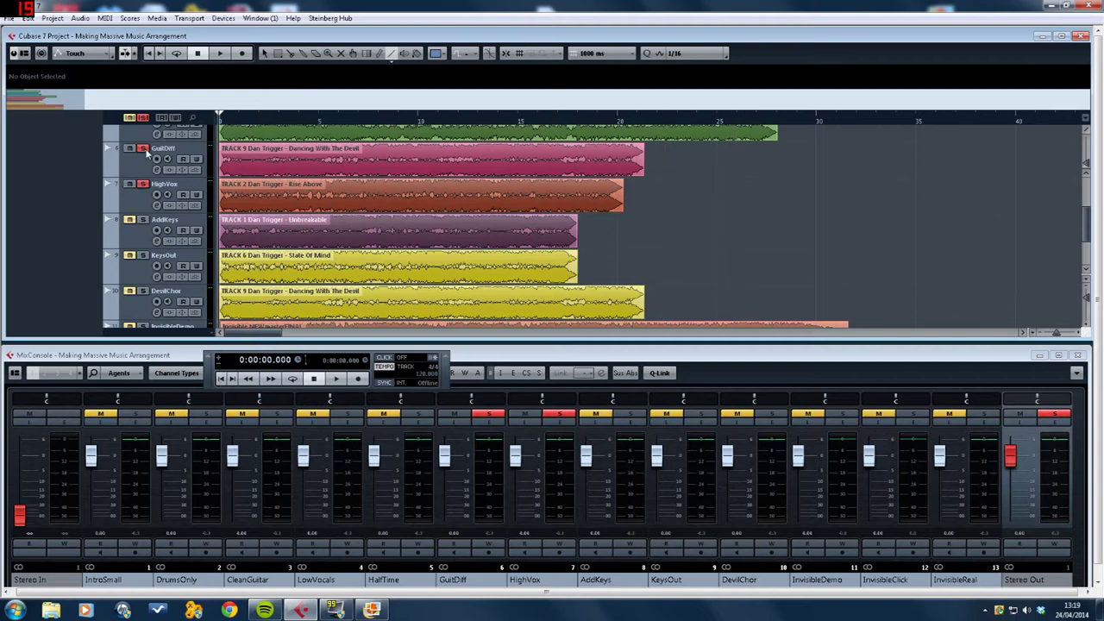
{"action": "left_click", "coordinate": [143, 148]}
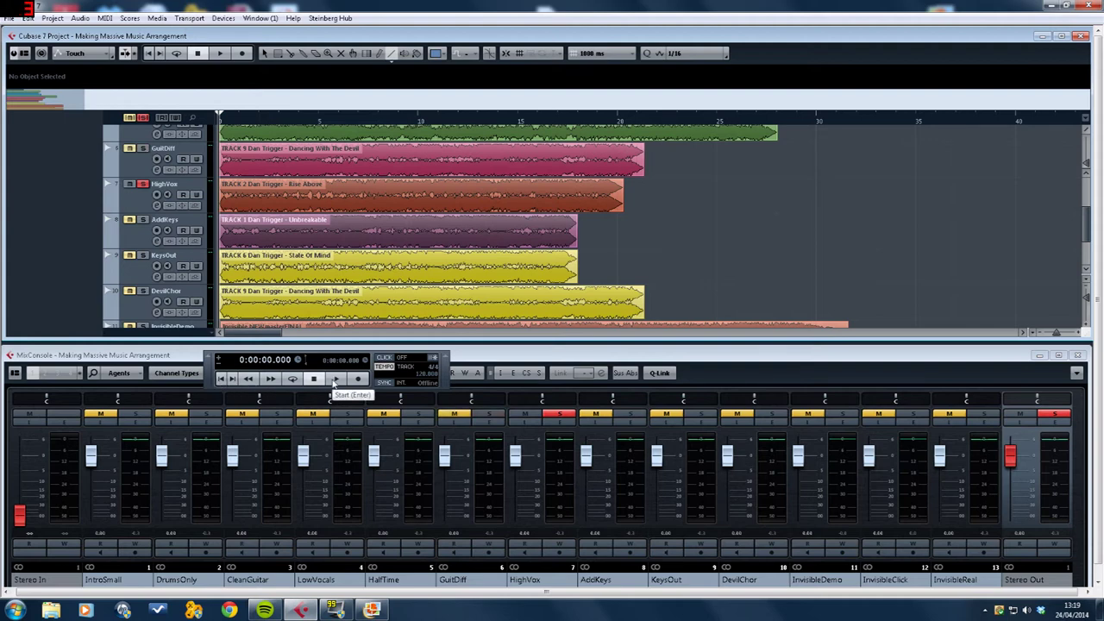
{"action": "left_click", "coordinate": [335, 379]}
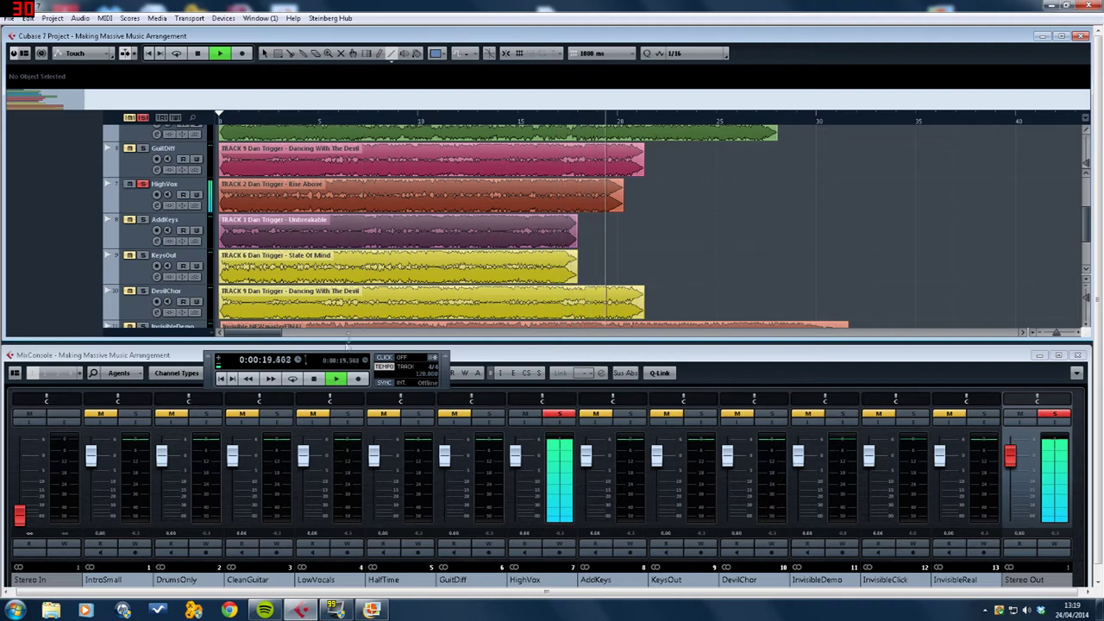
{"action": "left_click", "coordinate": [315, 379]}
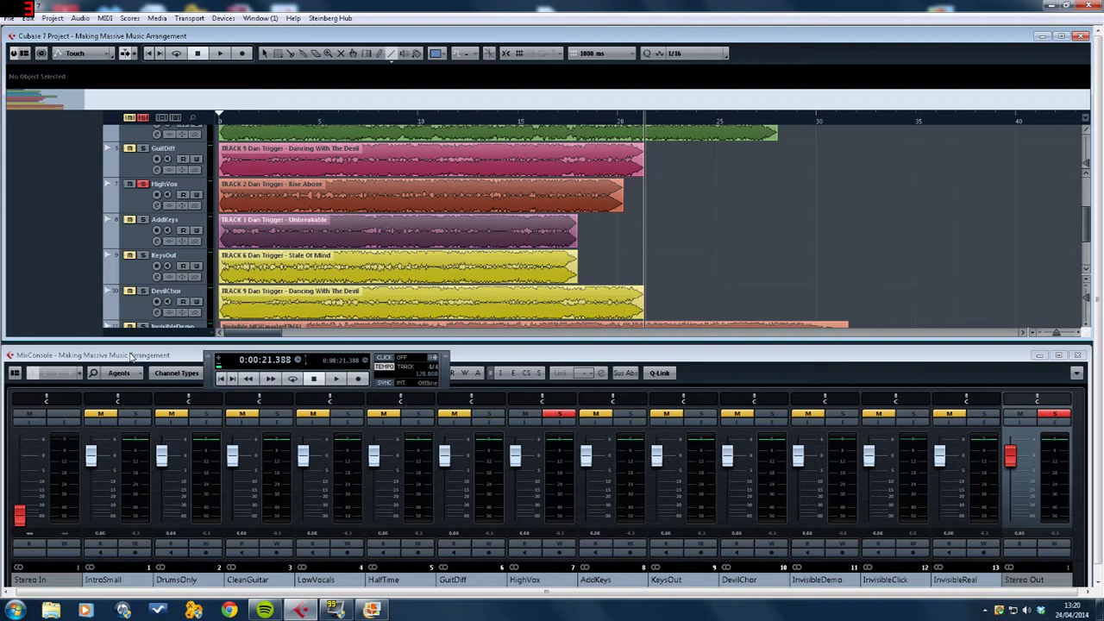
Step: Solo and select AddKeys, unsolo HighVox, then play it from zero and stop
{"action": "left_click", "coordinate": [143, 220]}
{"action": "left_click", "coordinate": [144, 187]}
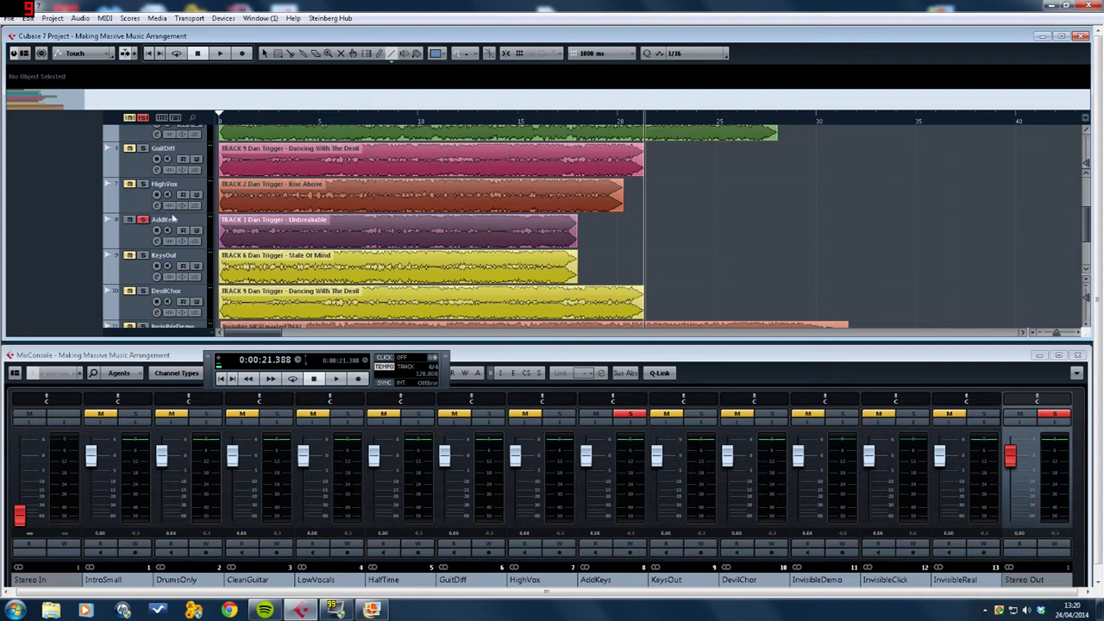
{"action": "left_click", "coordinate": [175, 221]}
{"action": "left_click", "coordinate": [221, 380]}
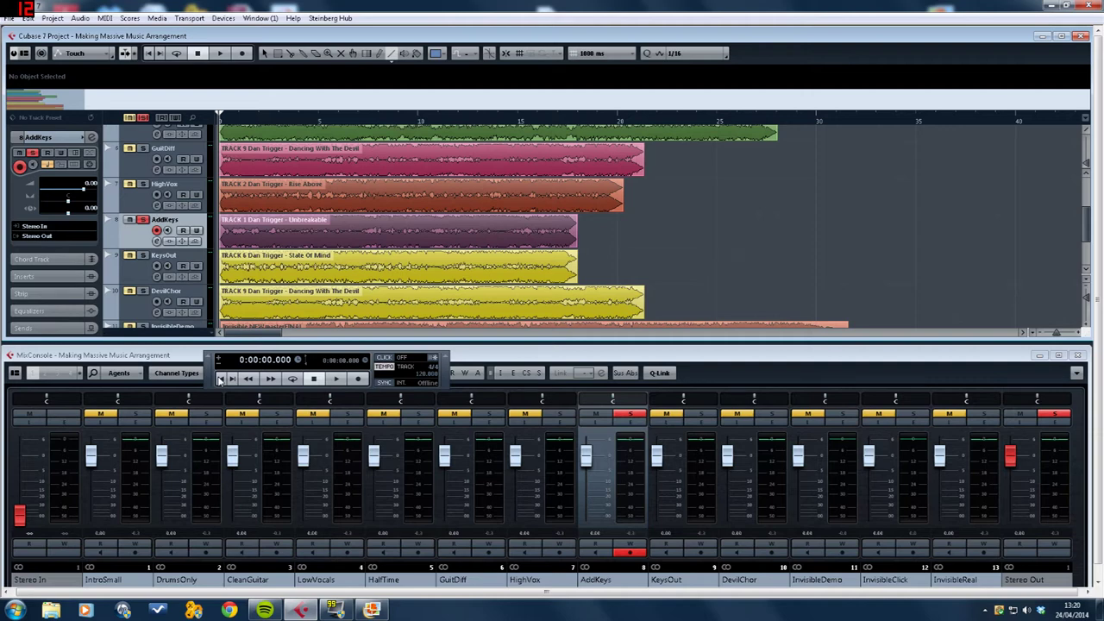
{"action": "left_click", "coordinate": [334, 381]}
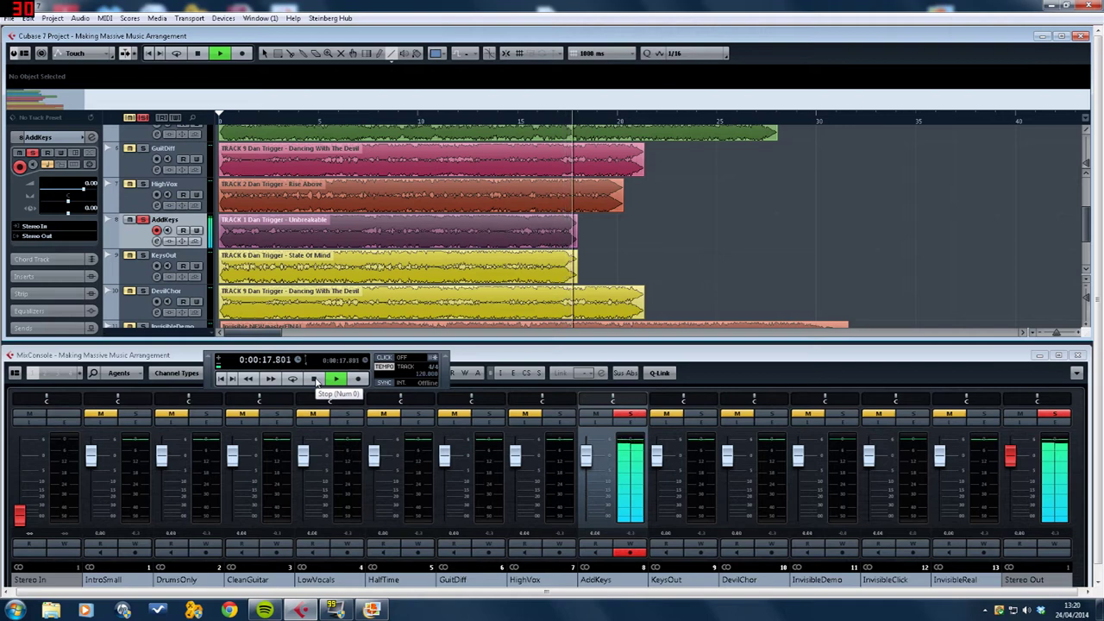
{"action": "left_click", "coordinate": [316, 380]}
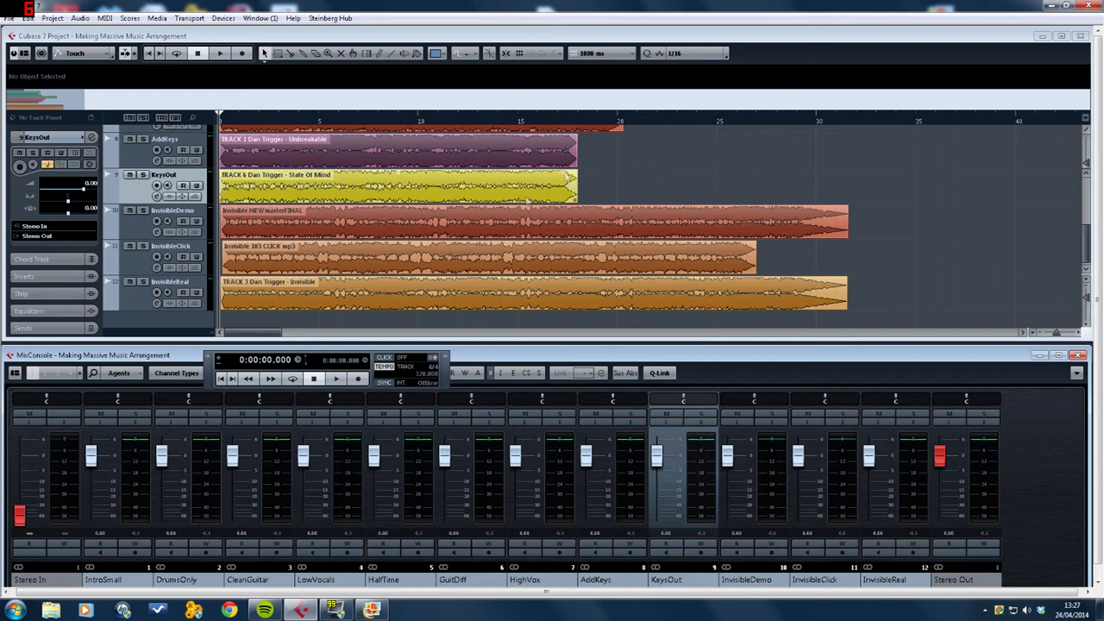
Step: Solo KeysOut and play it alone for about 19 seconds before stopping
{"action": "left_click", "coordinate": [144, 176]}
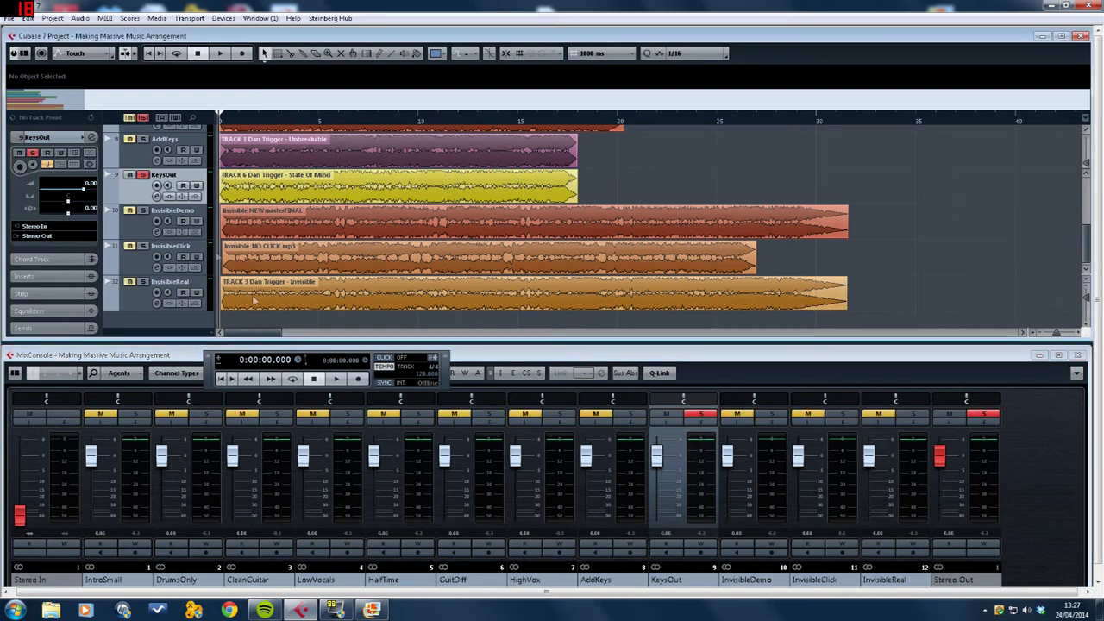
{"action": "left_click", "coordinate": [336, 379]}
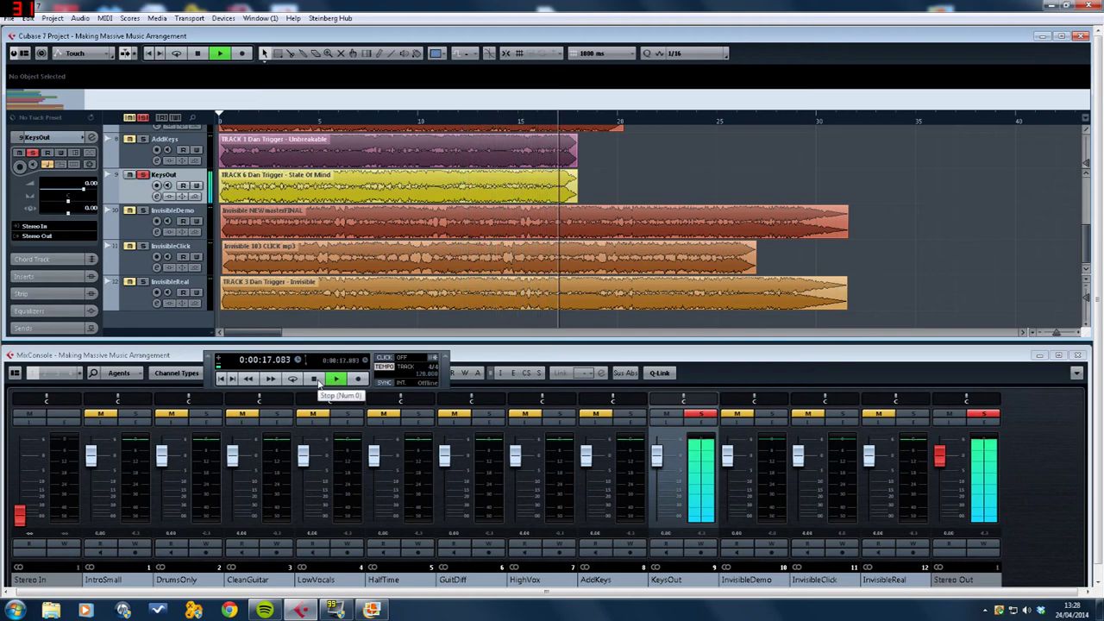
{"action": "left_click", "coordinate": [316, 380]}
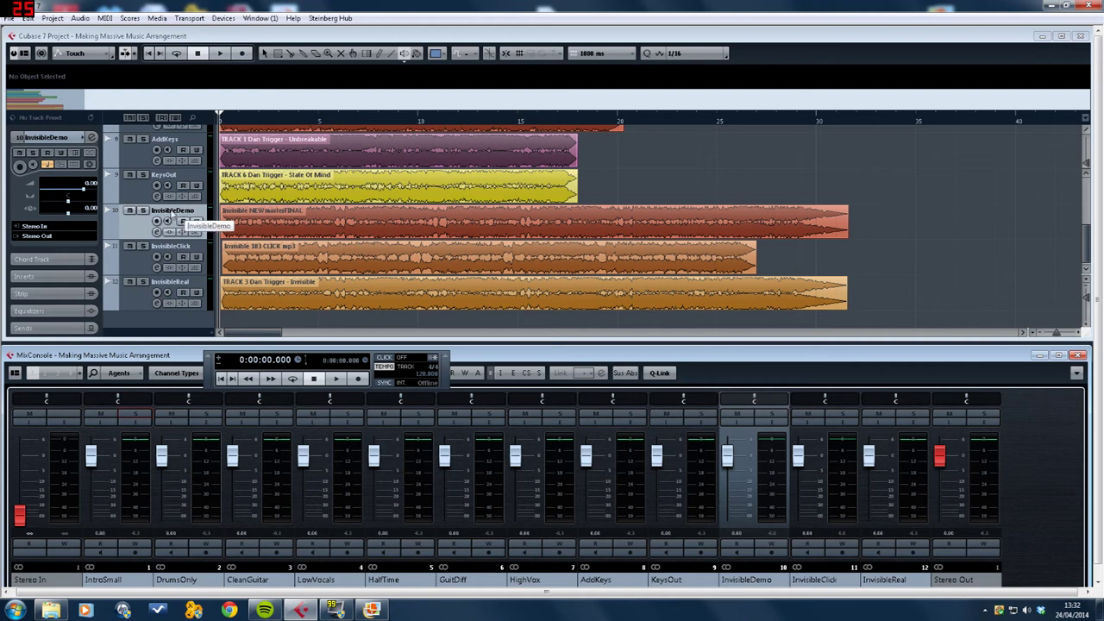
Step: Solo InvisibleDemo and play it alone, stopping at about 13.39 seconds
{"action": "left_click", "coordinate": [144, 210]}
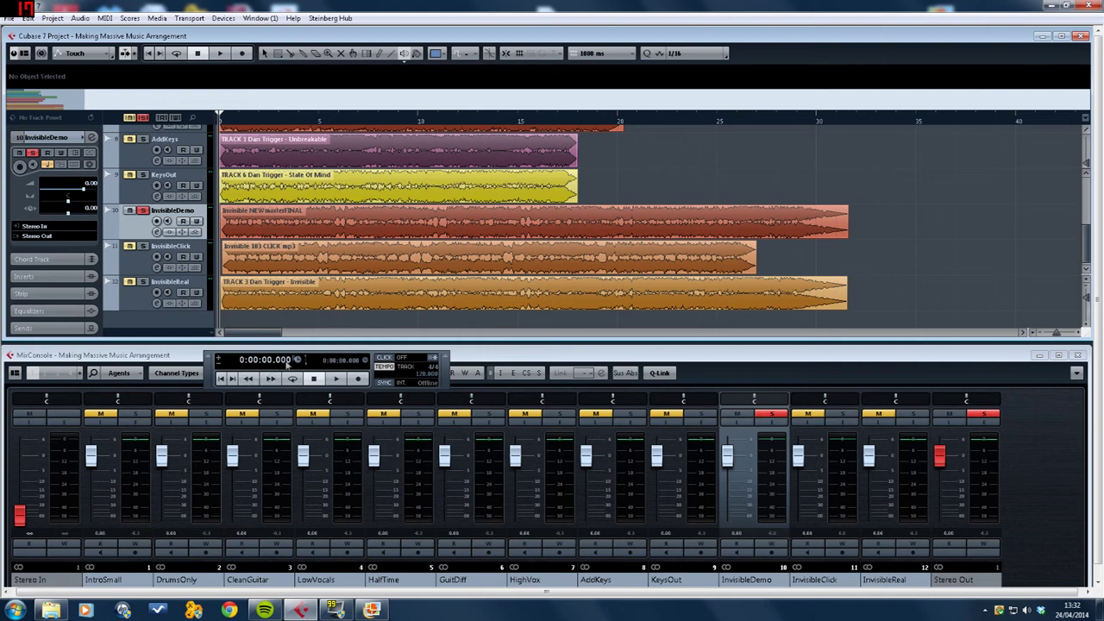
{"action": "left_click", "coordinate": [336, 380]}
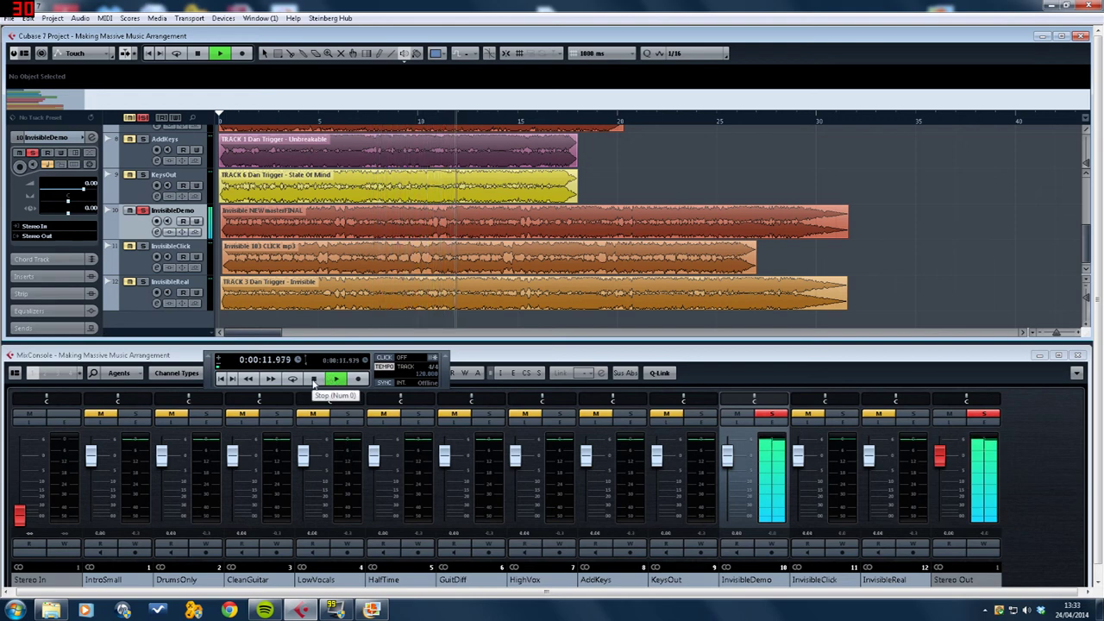
{"action": "left_click", "coordinate": [314, 380]}
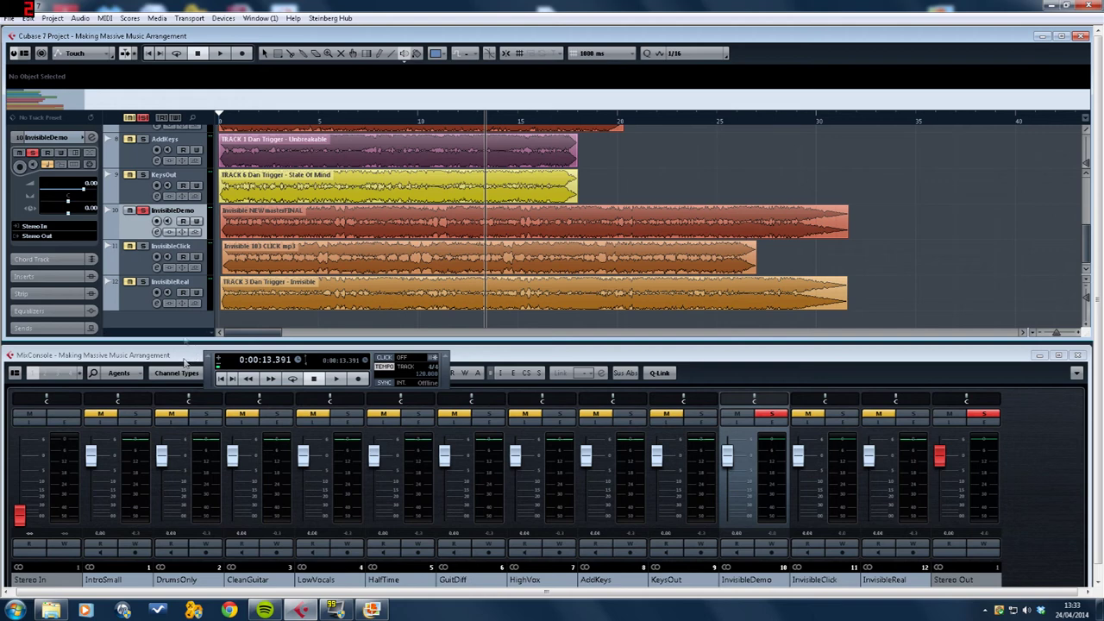
Step: Move the solo from InvisibleDemo to the InvisibleClick track
{"action": "left_click", "coordinate": [142, 247]}
{"action": "left_click", "coordinate": [143, 211]}
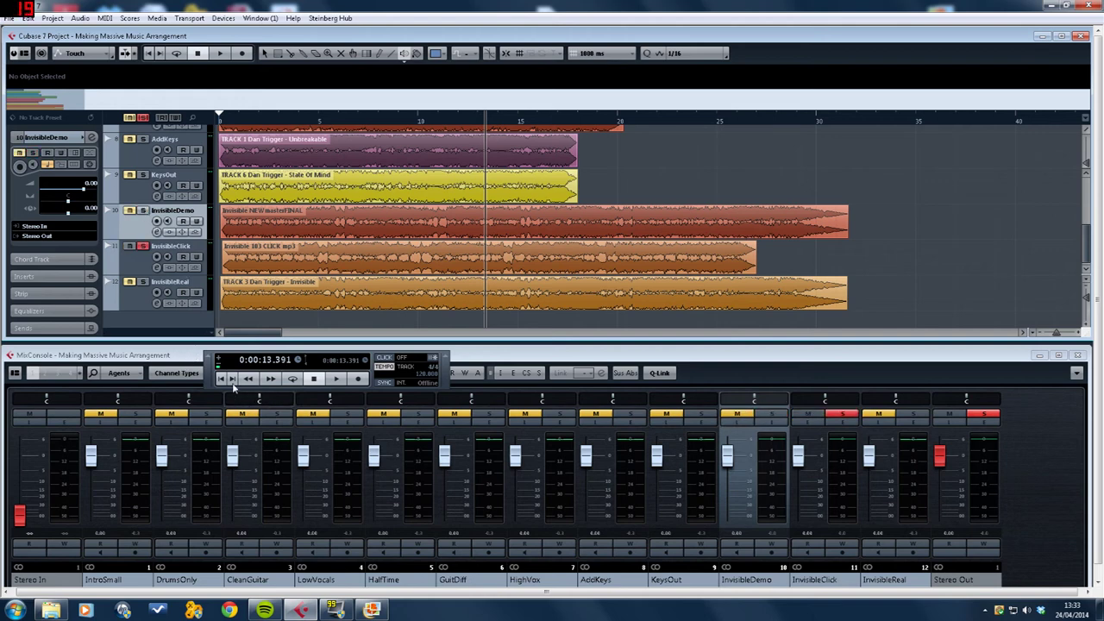
Step: Play the soloed InvisibleClick track from the project start, then stop
{"action": "left_click", "coordinate": [221, 379]}
{"action": "left_click", "coordinate": [336, 380]}
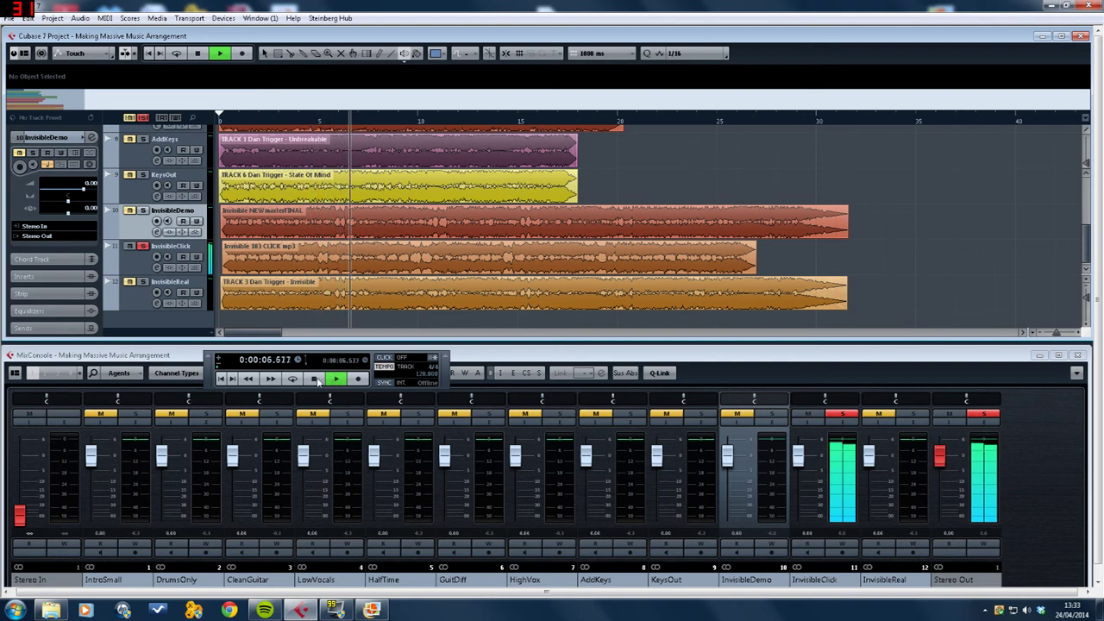
{"action": "left_click", "coordinate": [315, 380]}
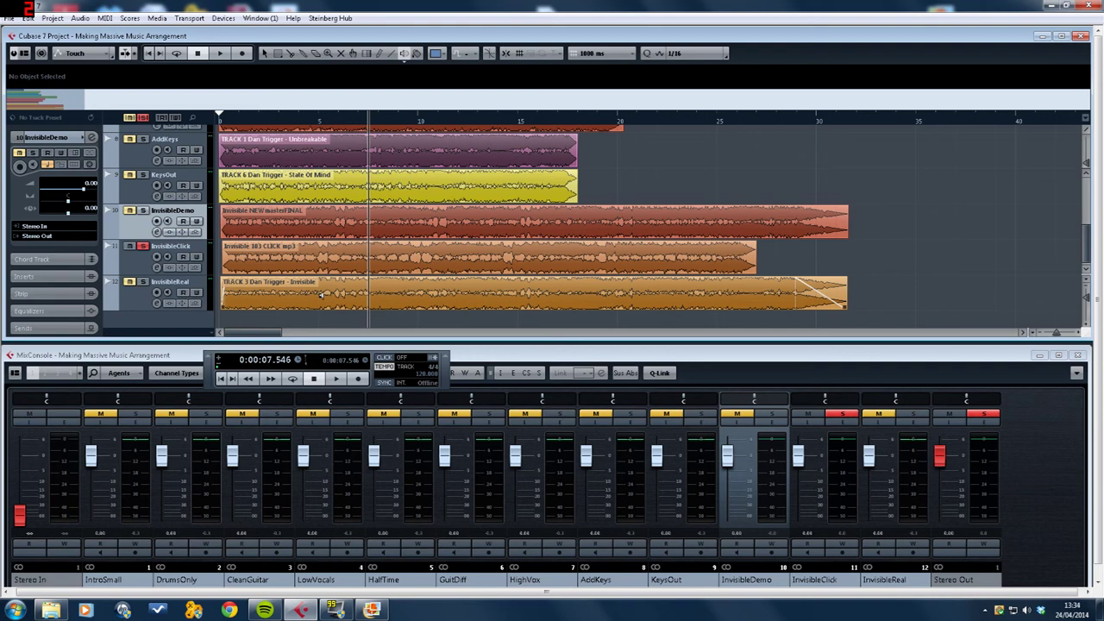
Step: Swap the solo back to InvisibleDemo and play it briefly, stopping near 9.37 seconds
{"action": "left_click", "coordinate": [143, 246]}
{"action": "left_click", "coordinate": [143, 210]}
{"action": "left_click", "coordinate": [335, 379]}
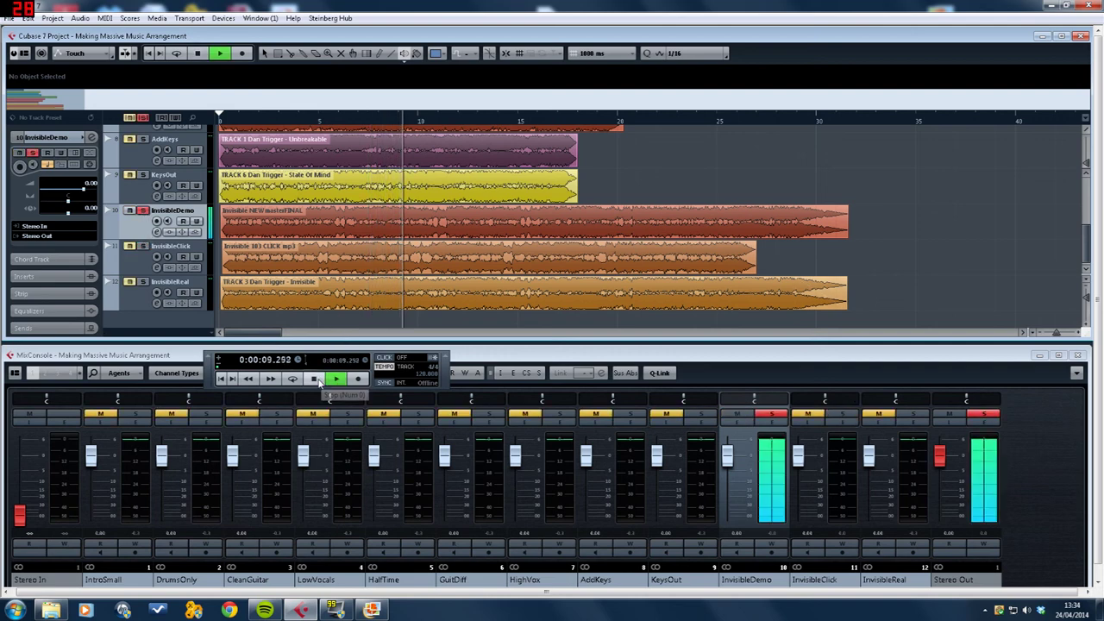
{"action": "left_click", "coordinate": [314, 378]}
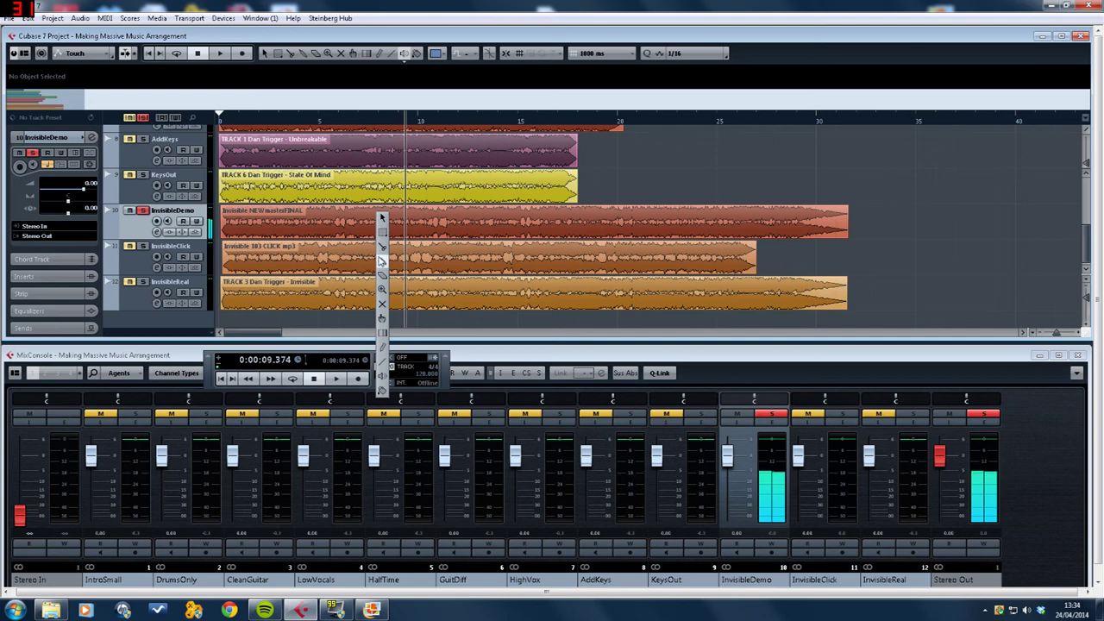
Step: Split the InvisibleDemo event twice, erase the middle chunk, and slide the right part left
{"action": "left_click", "coordinate": [346, 221]}
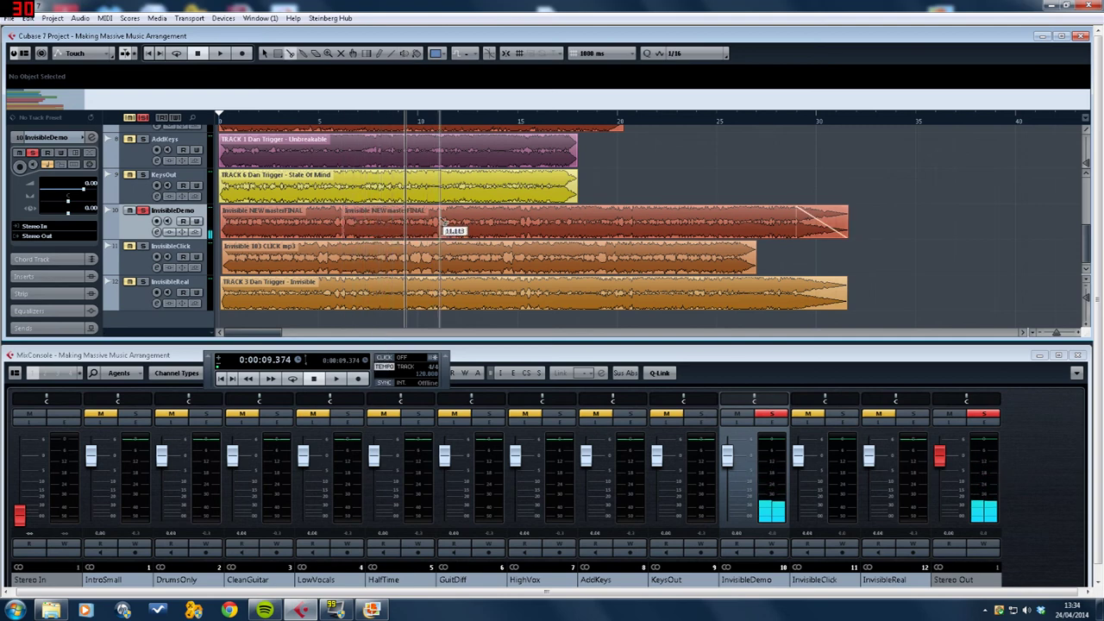
{"action": "left_click", "coordinate": [445, 223]}
{"action": "right_click", "coordinate": [425, 220]}
{"action": "left_click", "coordinate": [426, 276]}
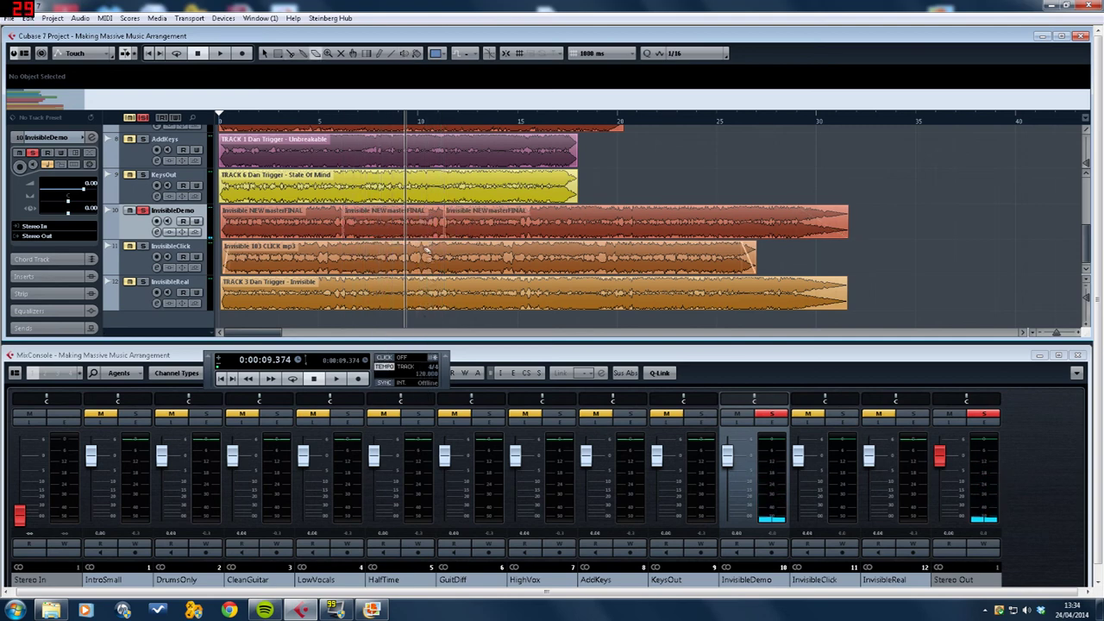
{"action": "left_click", "coordinate": [423, 224]}
{"action": "right_click", "coordinate": [421, 226]}
{"action": "left_click", "coordinate": [421, 227]}
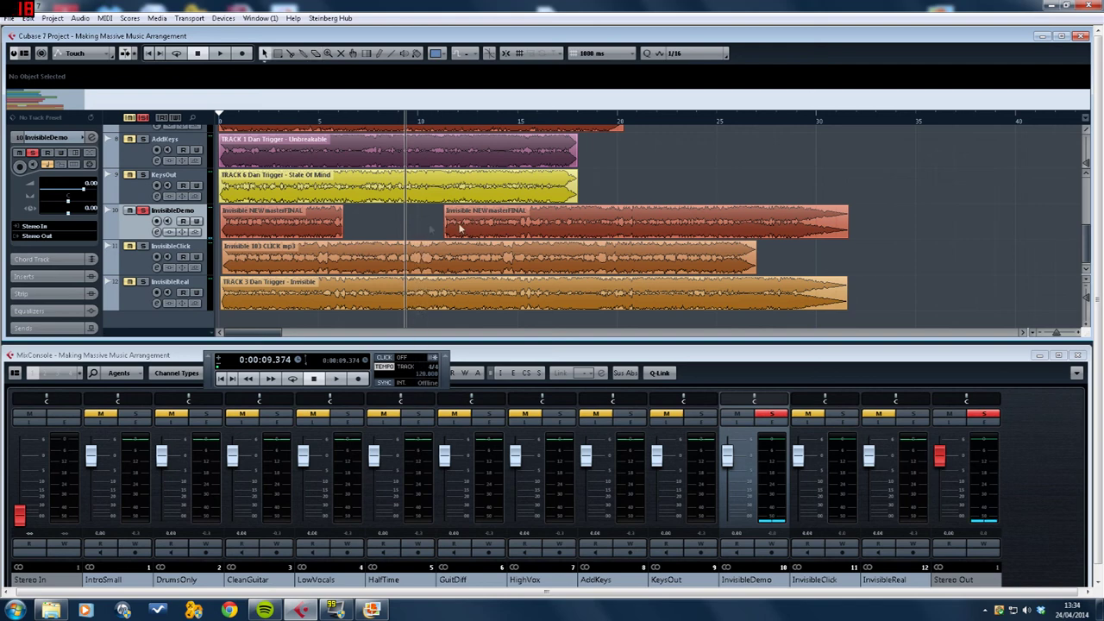
{"action": "left_click", "coordinate": [529, 221]}
{"action": "left_click_drag", "start_coordinate": [529, 222], "coordinate": [418, 224]}
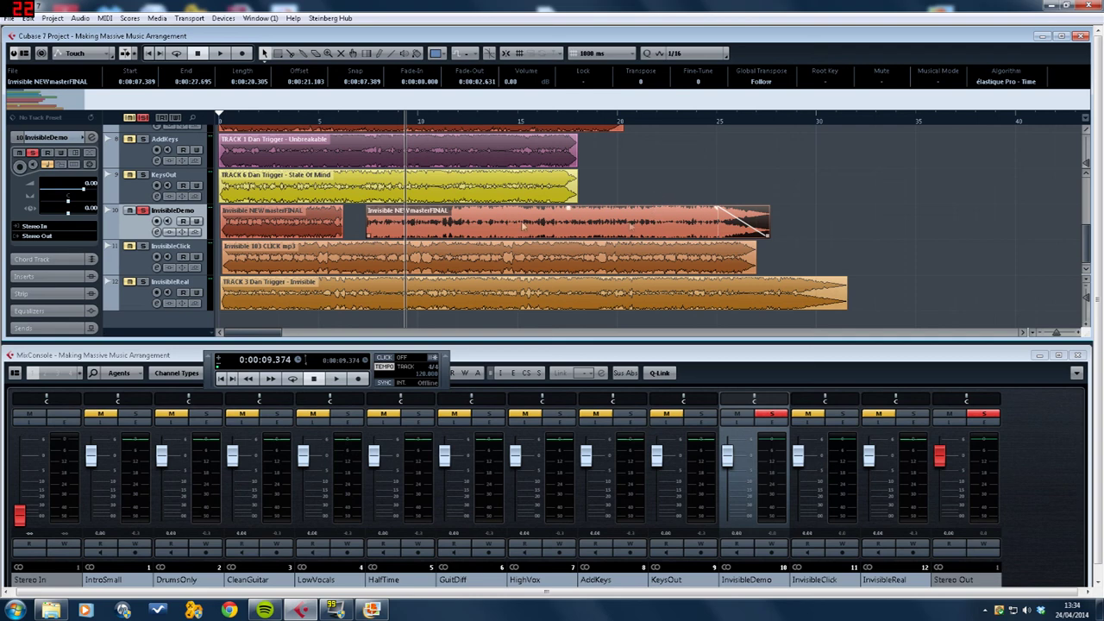
Step: Erase the second InvisibleNEWmasterFINAL event and extend the remaining one to about 28.7 seconds
{"action": "right_click", "coordinate": [723, 200]}
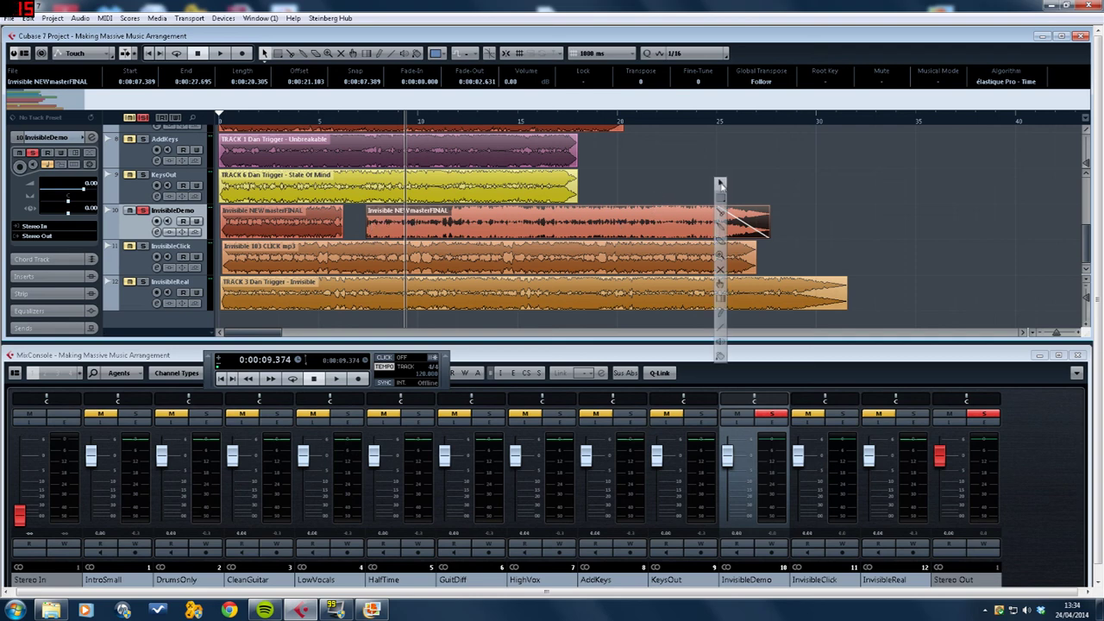
{"action": "left_click", "coordinate": [723, 241]}
{"action": "left_click", "coordinate": [697, 216]}
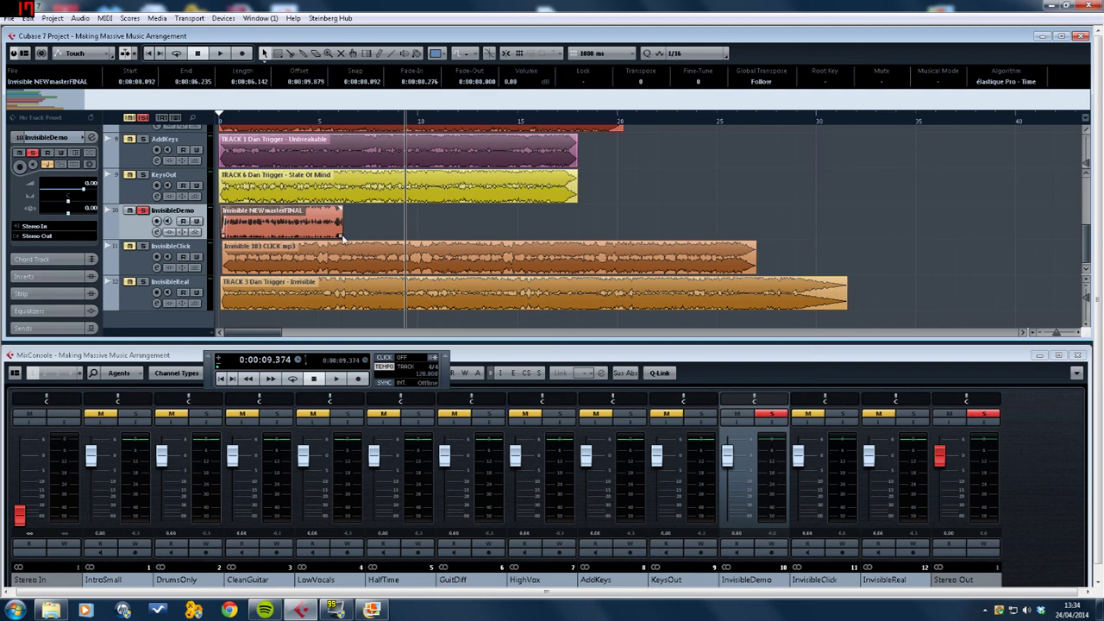
{"action": "left_click_drag", "start_coordinate": [343, 235], "coordinate": [826, 235]}
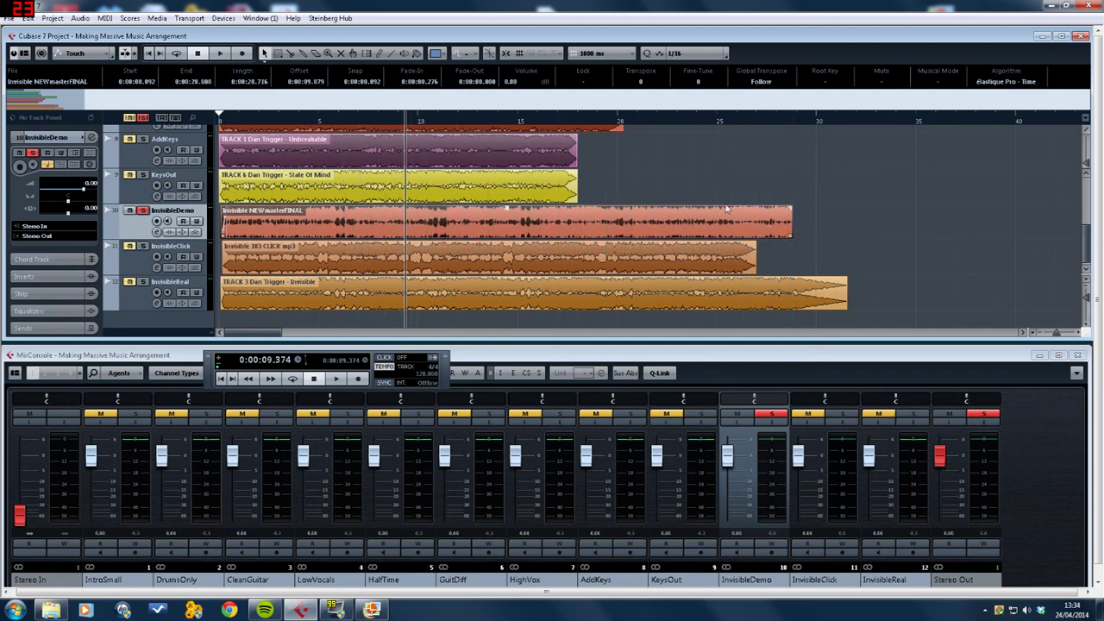
{"action": "left_click", "coordinate": [661, 198]}
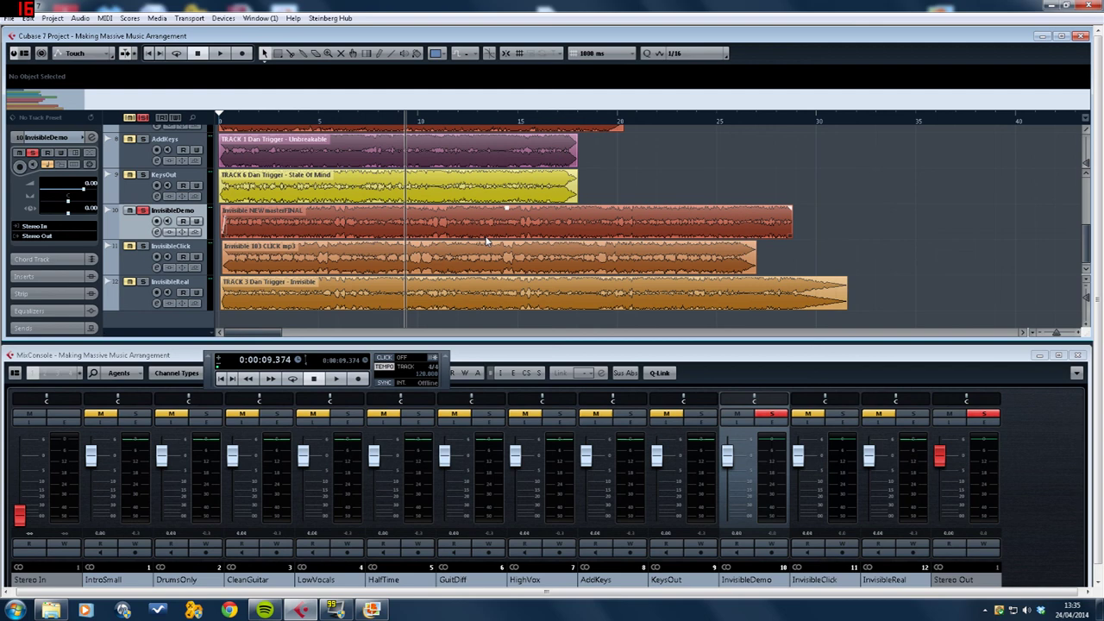
Step: Turn off the InvisibleDemo solo so all channels are audible
{"action": "left_click", "coordinate": [143, 211]}
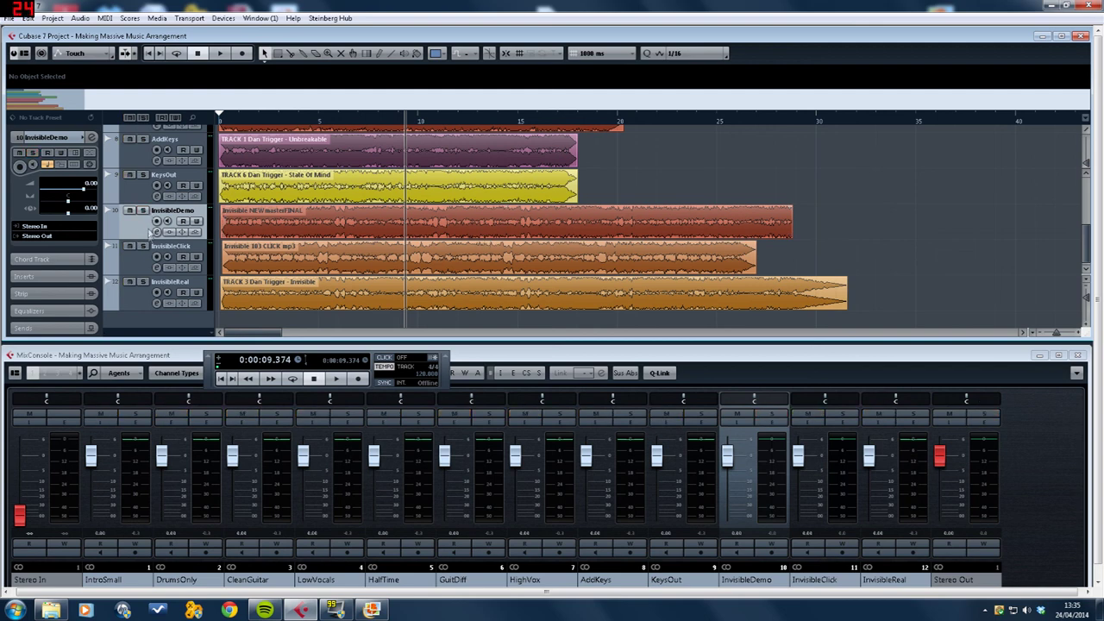
Step: Solo InvisibleDemo, play it from near the start, stop at 4.734 seconds, then unsolo it
{"action": "left_click", "coordinate": [143, 210]}
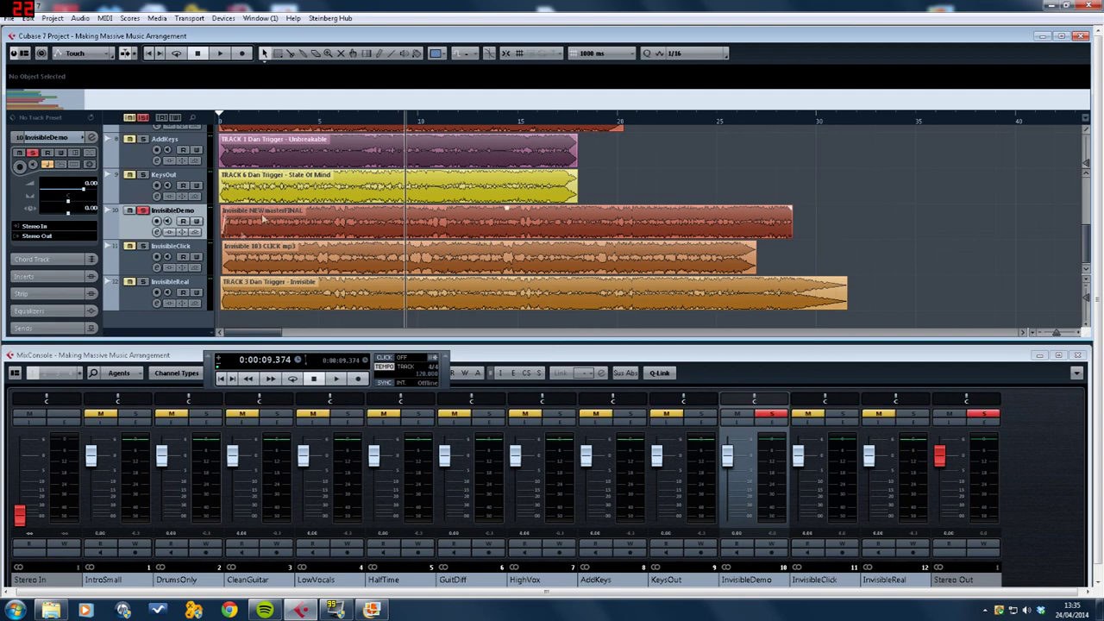
{"action": "left_click", "coordinate": [296, 120]}
{"action": "left_click", "coordinate": [333, 379]}
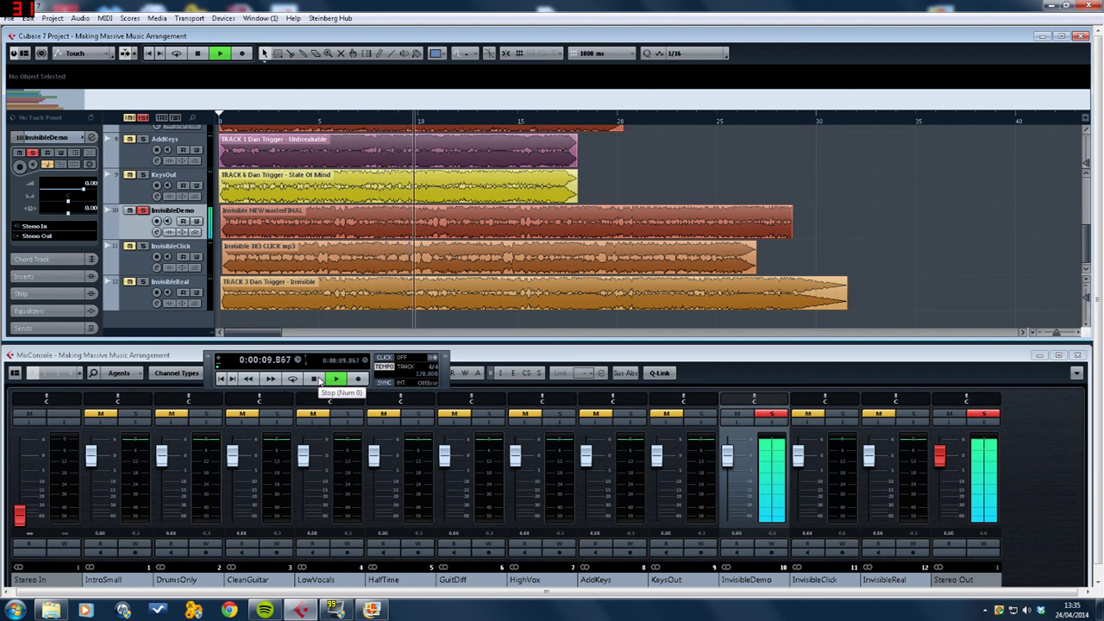
{"action": "left_click", "coordinate": [318, 378]}
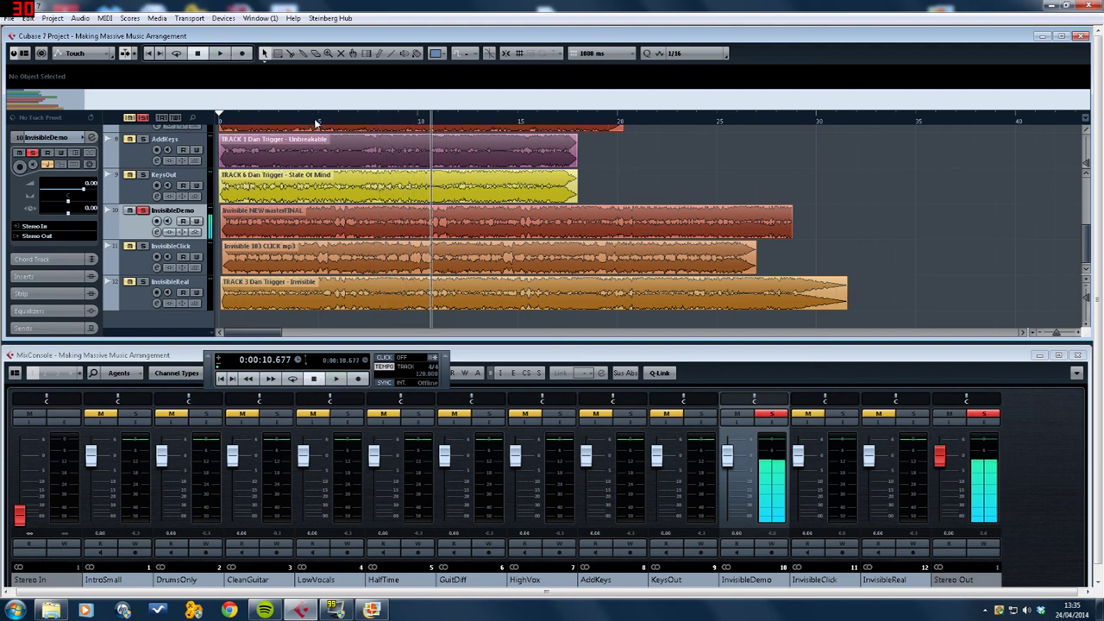
{"action": "left_click", "coordinate": [316, 122]}
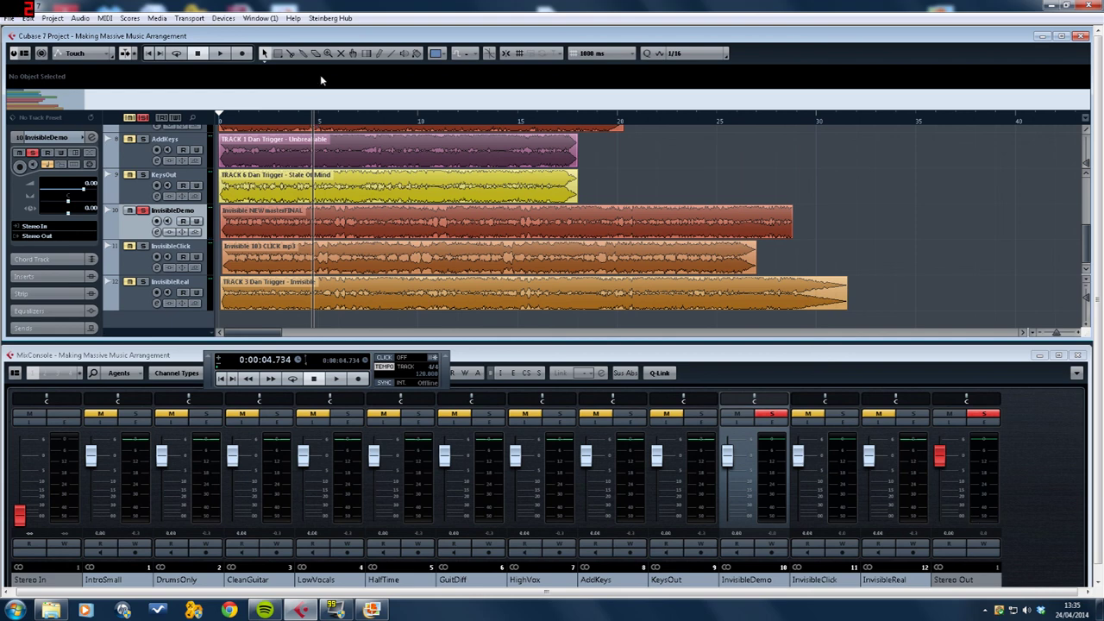
{"action": "left_click", "coordinate": [144, 211]}
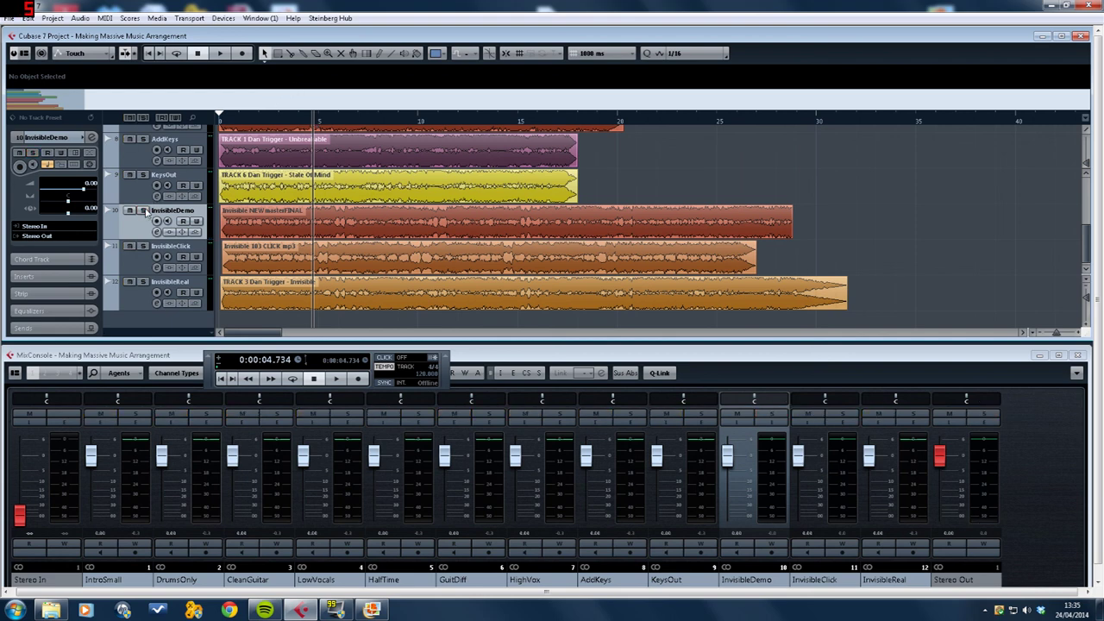
Step: Solo the InvisibleReal vocal track and play it until about 14.47 seconds
{"action": "left_click", "coordinate": [144, 282]}
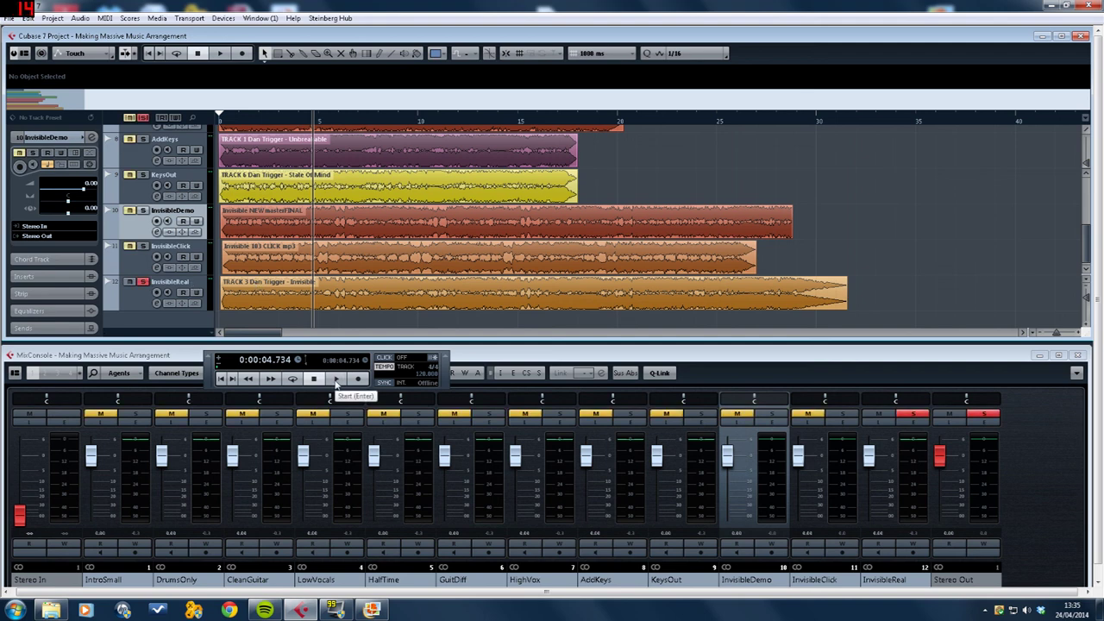
{"action": "left_click", "coordinate": [337, 379]}
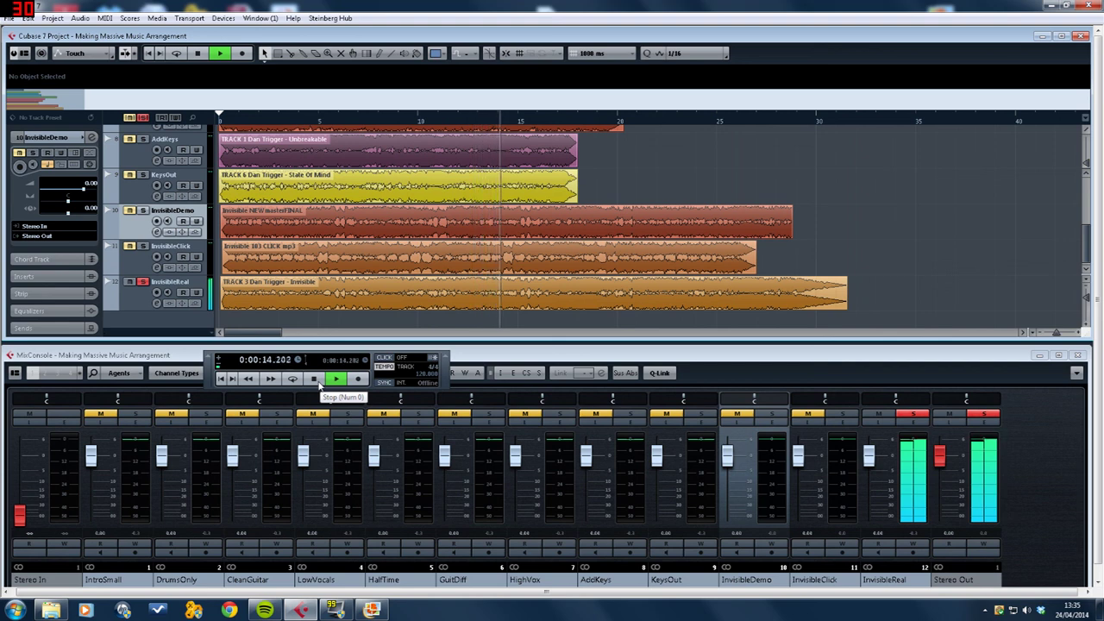
{"action": "left_click", "coordinate": [317, 381]}
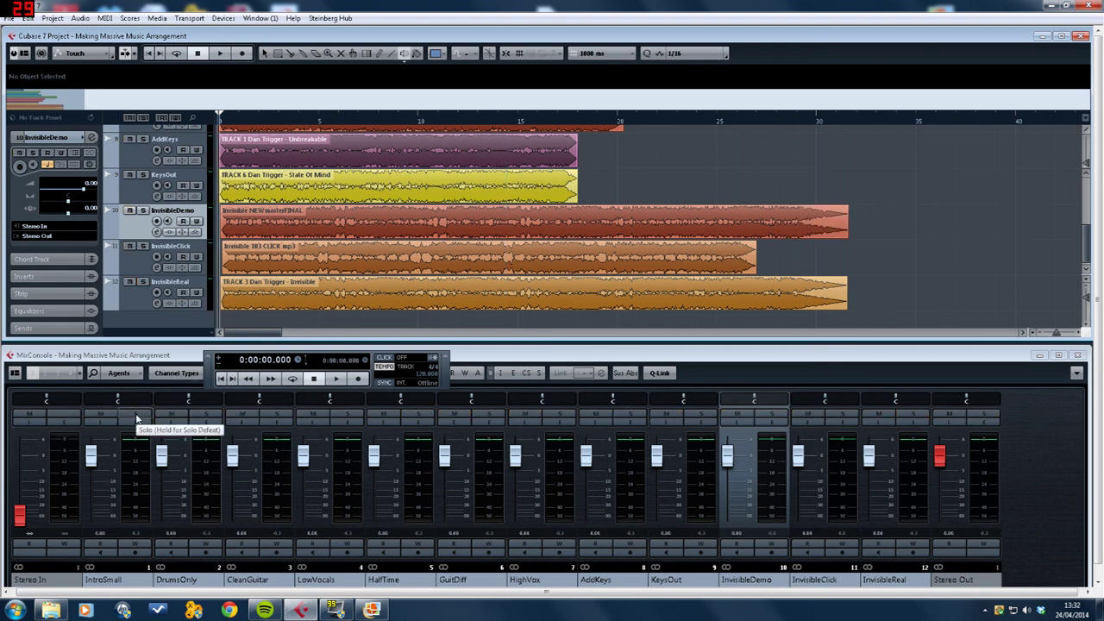
{"action": "left_click", "coordinate": [135, 415]}
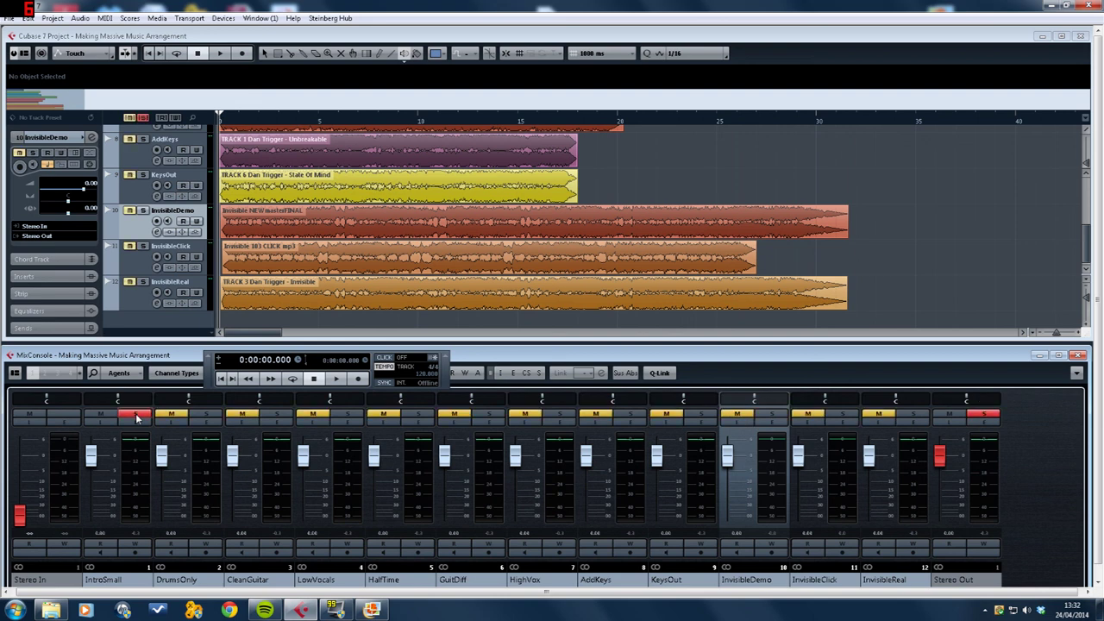
{"action": "left_click", "coordinate": [136, 415]}
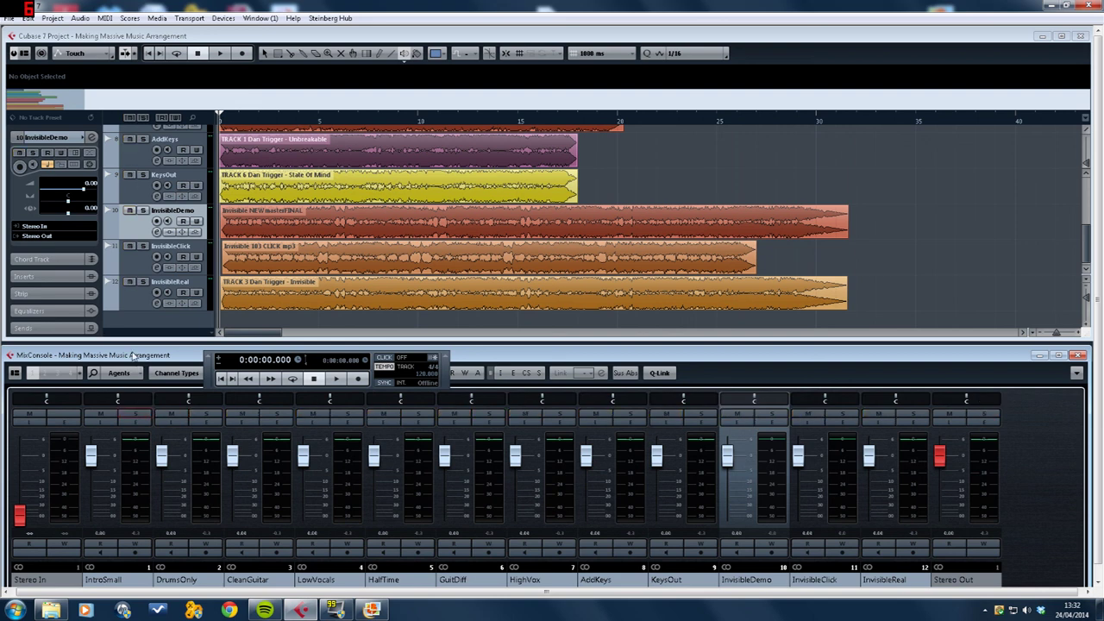